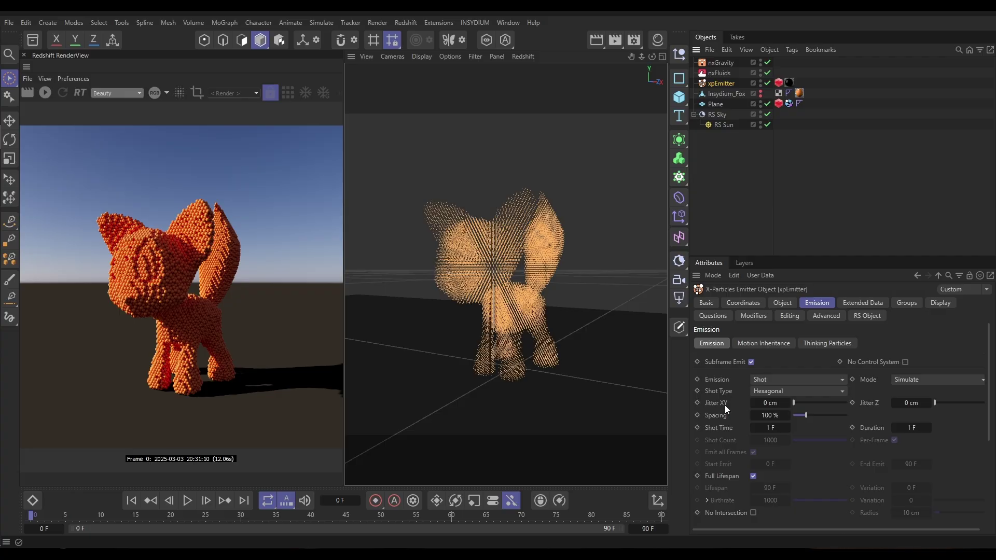
Set xpEmitter's Jitter XY and Jitter Z to 3 cm and start the Redshift IPR.
click(770, 404)
text(3)
key(Tab)
text(3)
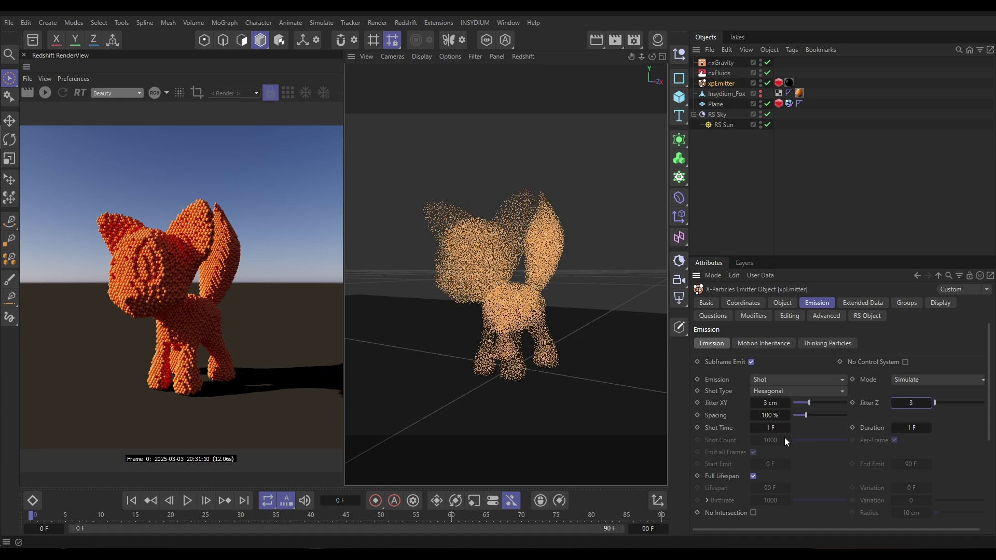
key(Return)
click(45, 92)
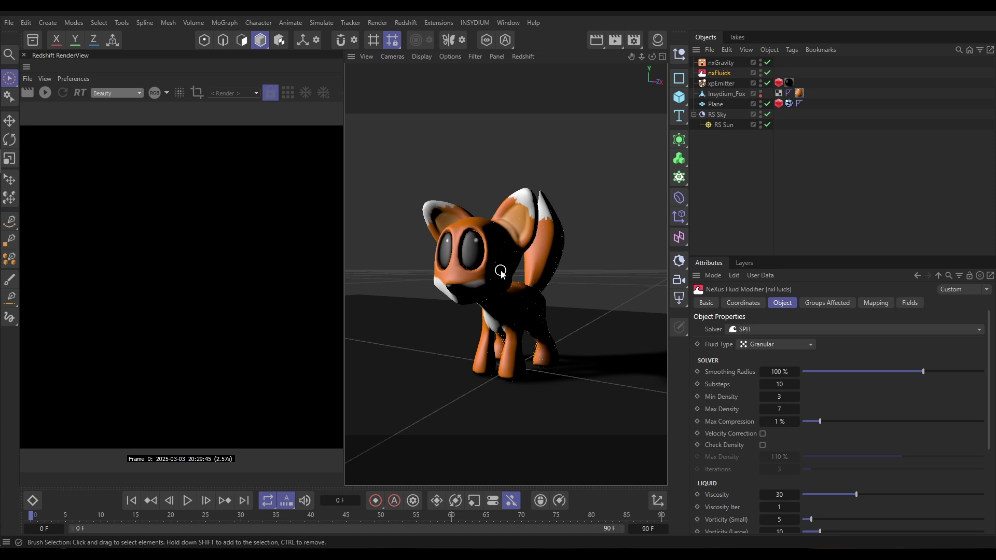
Hide the Insydium_Fox mesh, then review xpEmitter's Object and Emission tabs and the nxFluids settings.
click(760, 91)
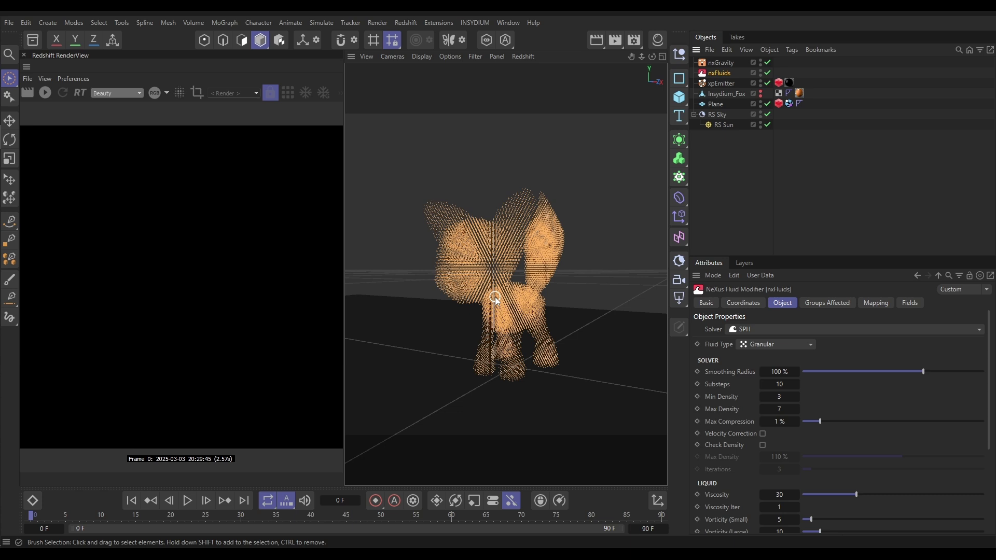
click(713, 82)
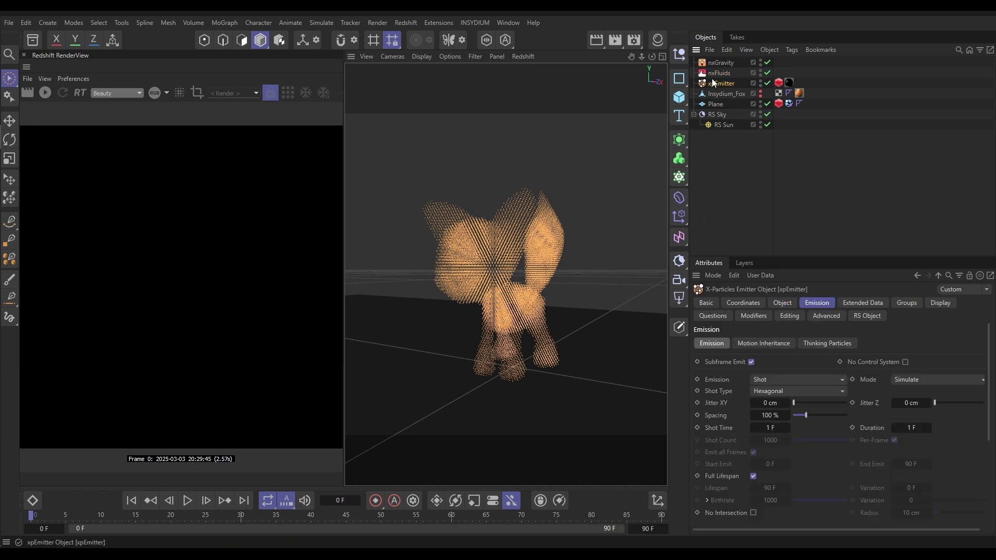
click(781, 302)
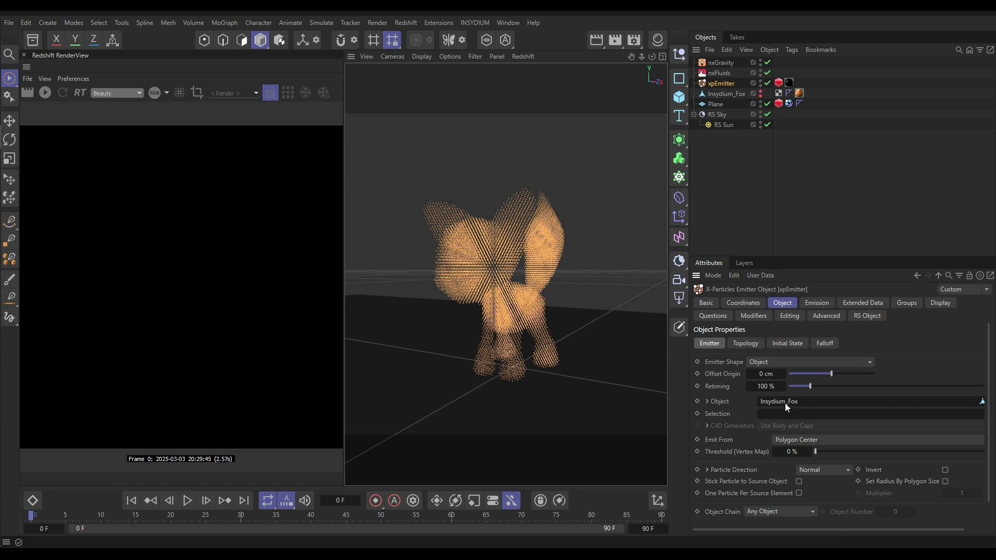
click(817, 304)
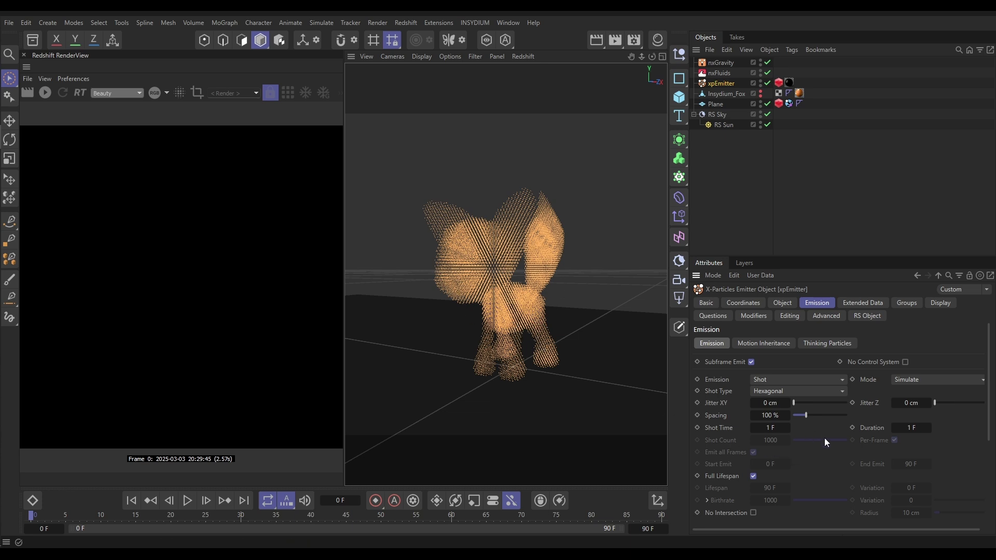
scroll(824, 438, down, 2)
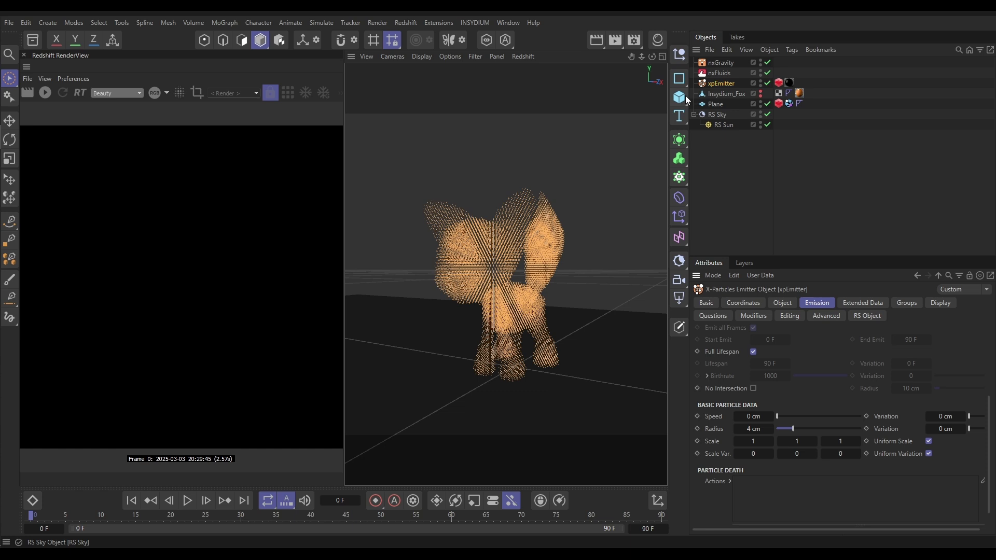
Play the simulation to watch the particle fox collapse, rewind to frame 0, and select xpEmitter.
click(718, 73)
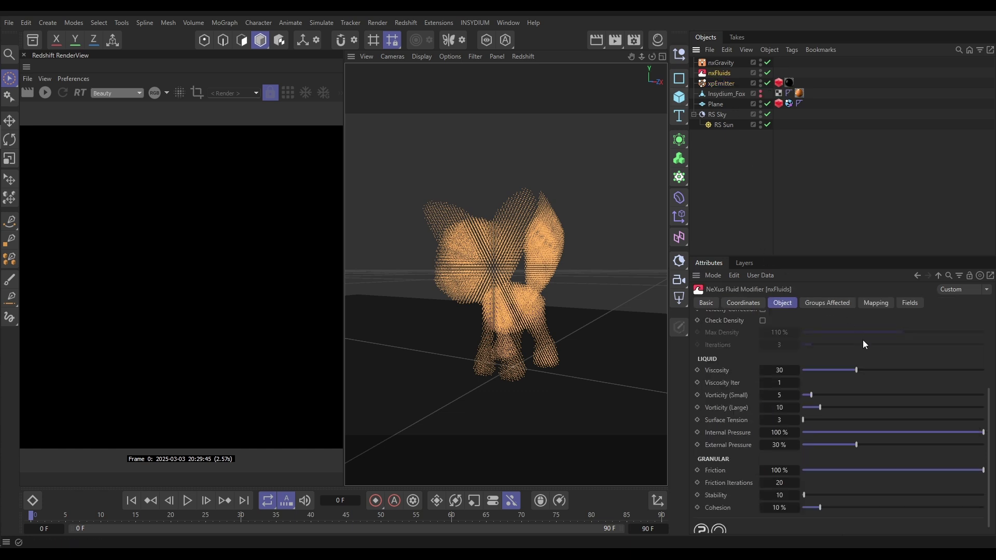
scroll(870, 340, up, 4)
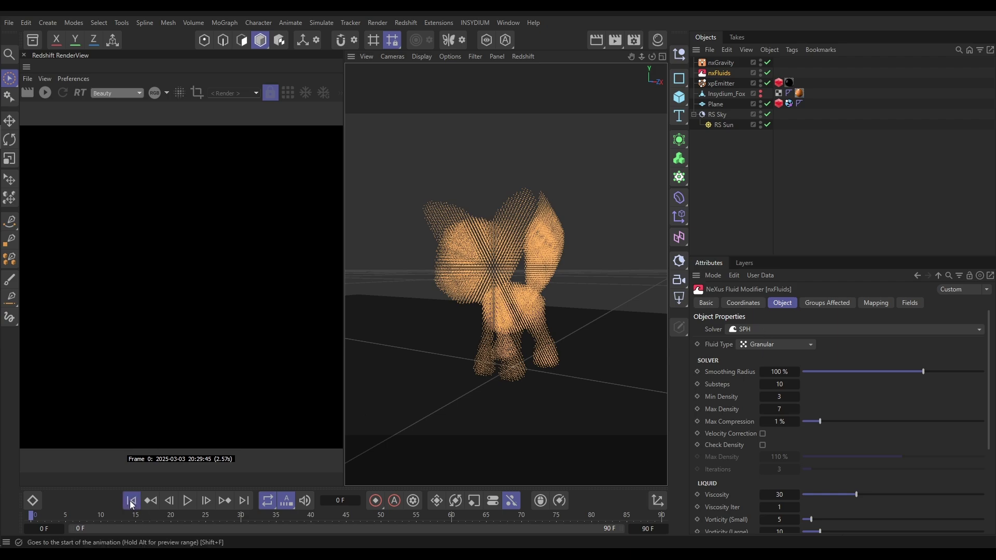
click(187, 501)
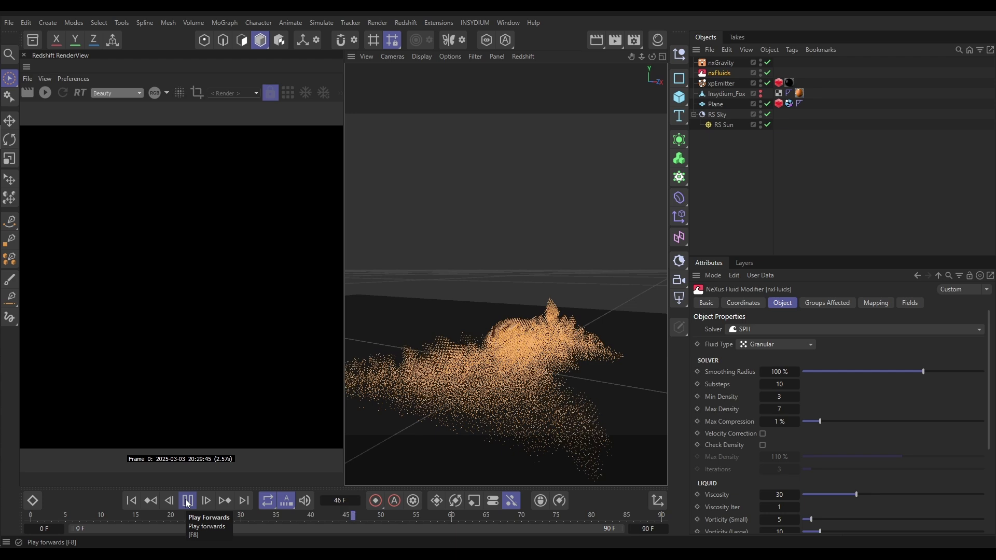
click(188, 500)
click(131, 501)
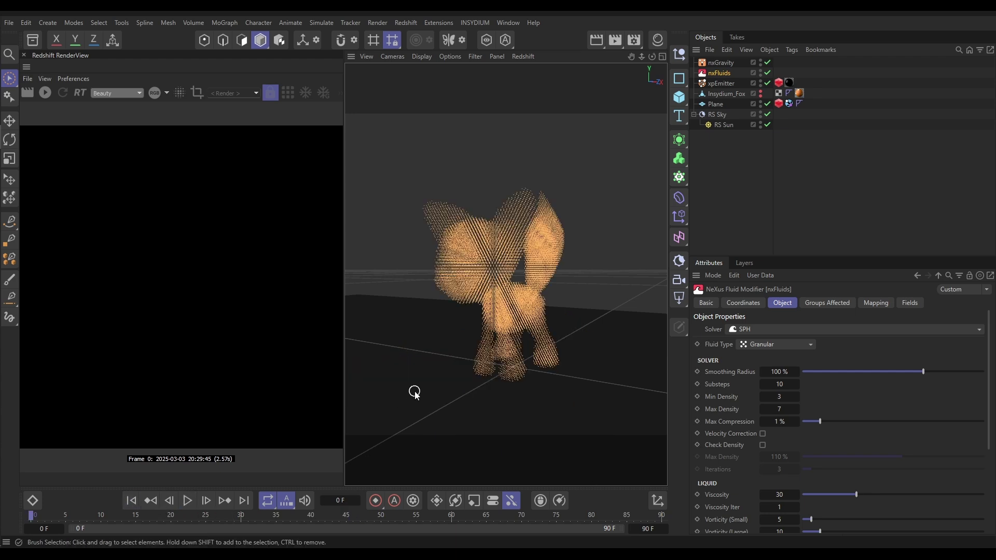
click(721, 82)
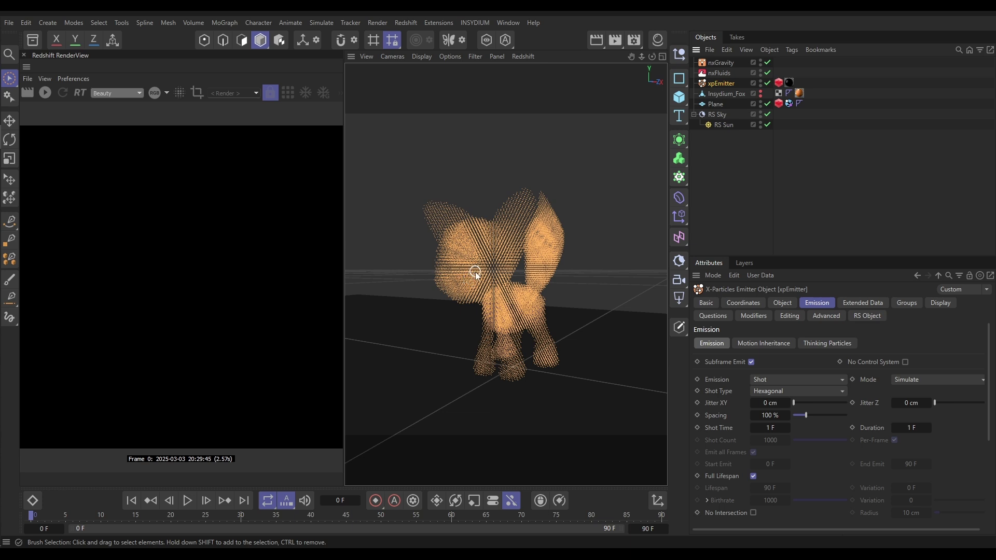
Render the hexagonal orange particle fox in Redshift RenderView, then stop the render.
click(51, 96)
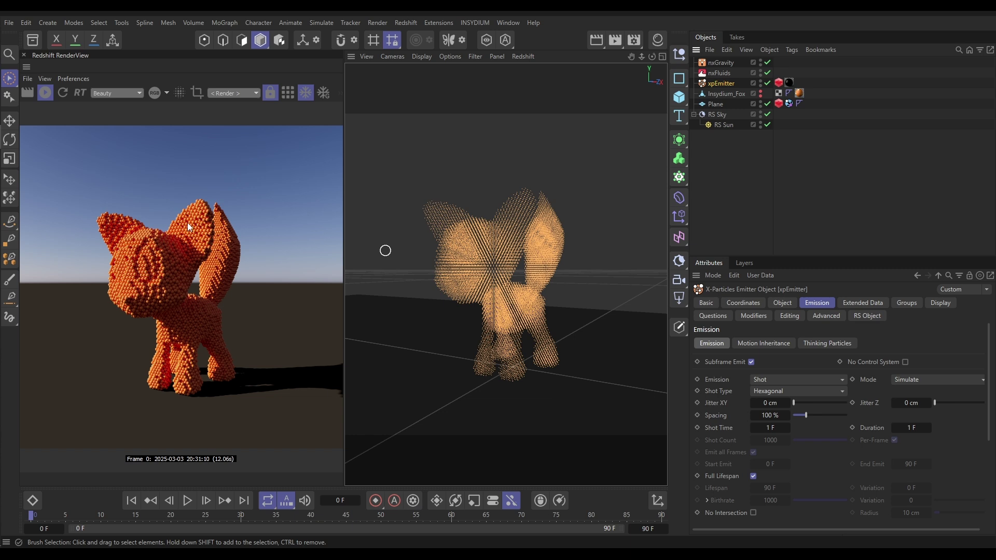
click(45, 92)
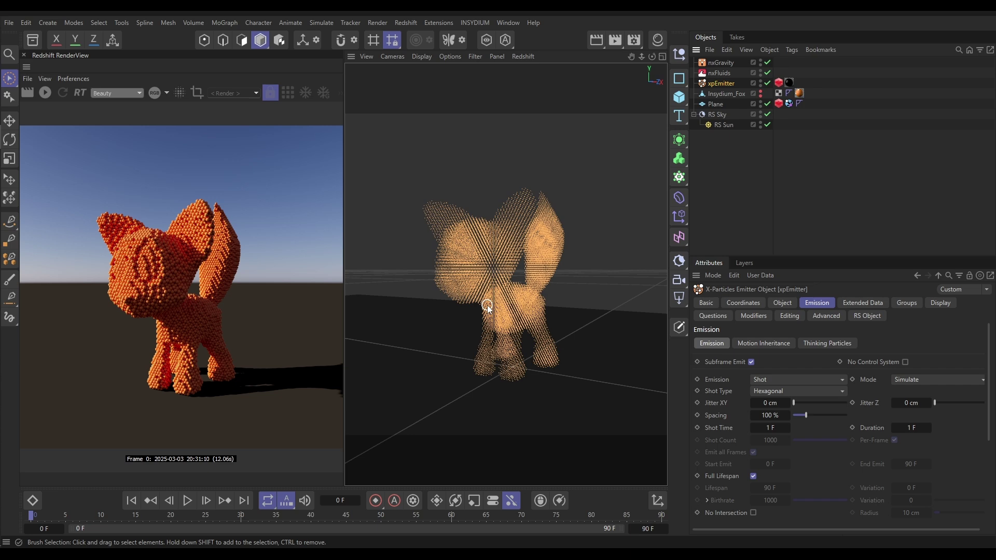
Set xpEmitter's Jitter XY and Jitter Z to 3 cm.
click(768, 403)
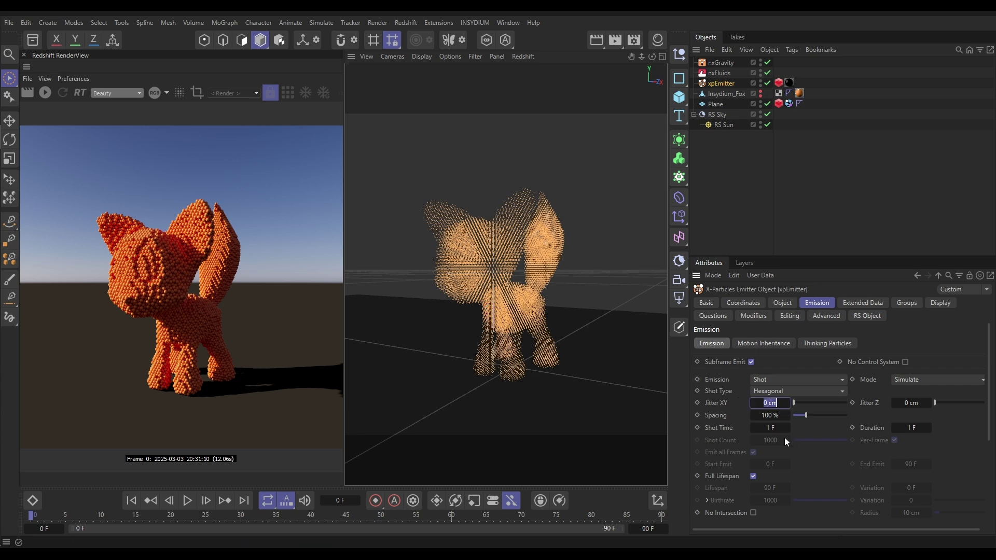
text(3)
key(Tab)
text(3)
key(Return)
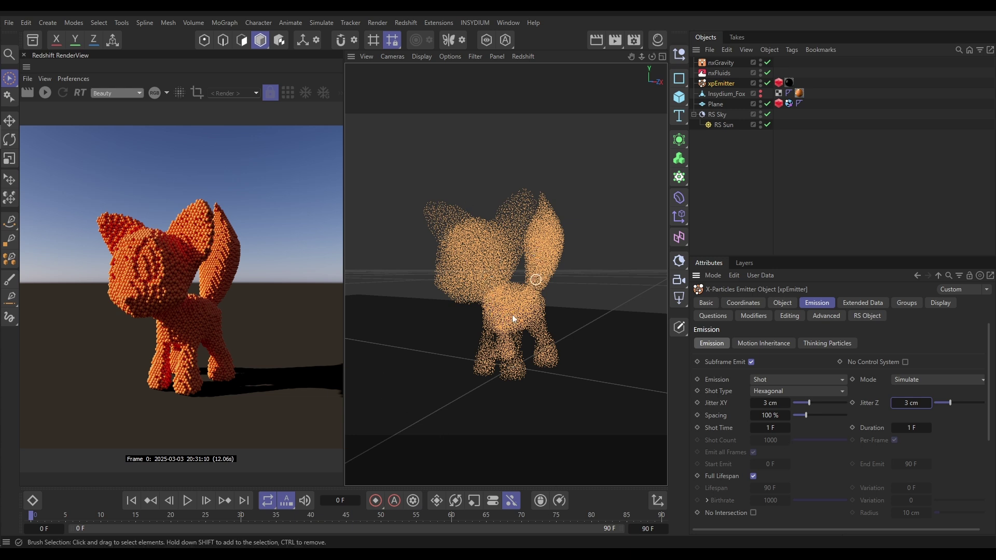
Re-render the jittered fox in Redshift while orbiting the viewport, then stop the render.
click(45, 93)
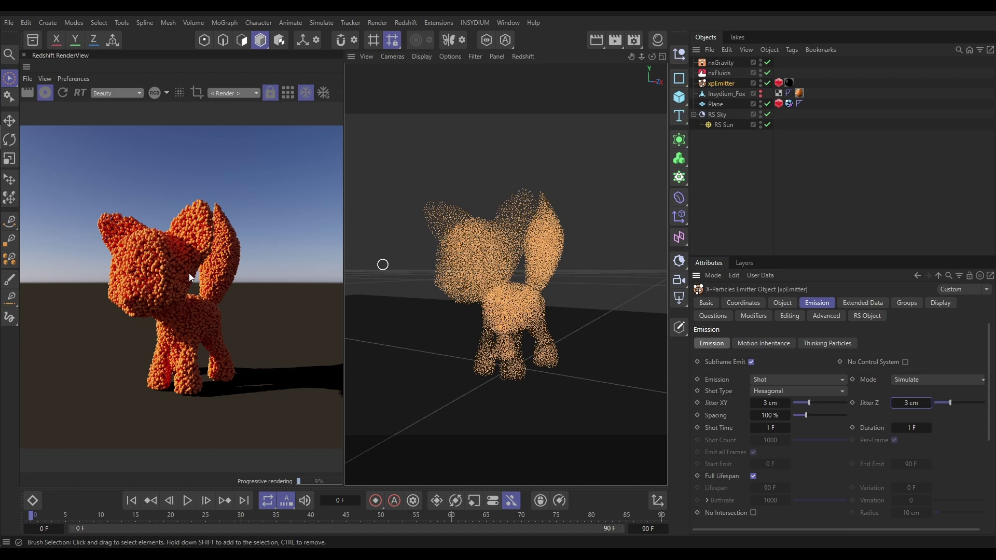
alt+drag(497, 244, 481, 267)
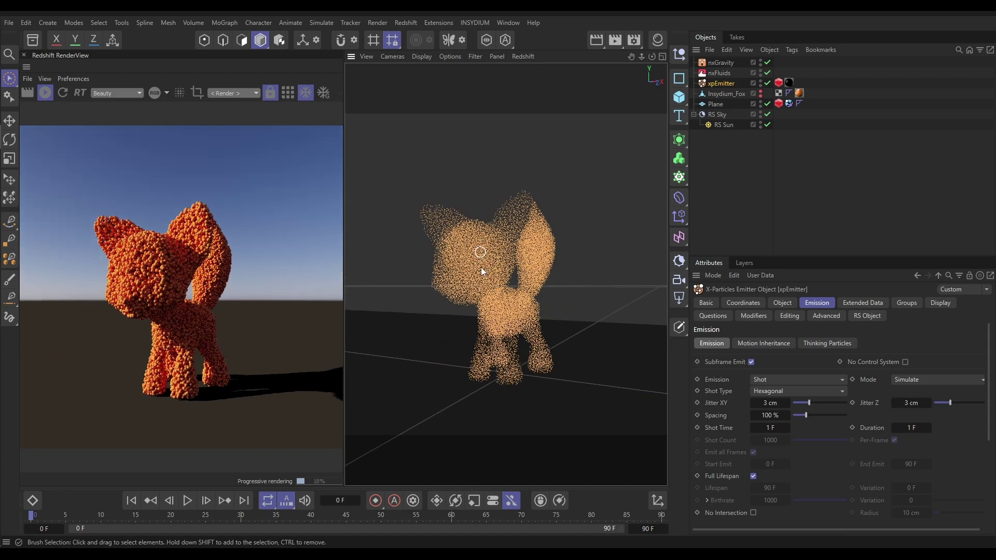
click(42, 95)
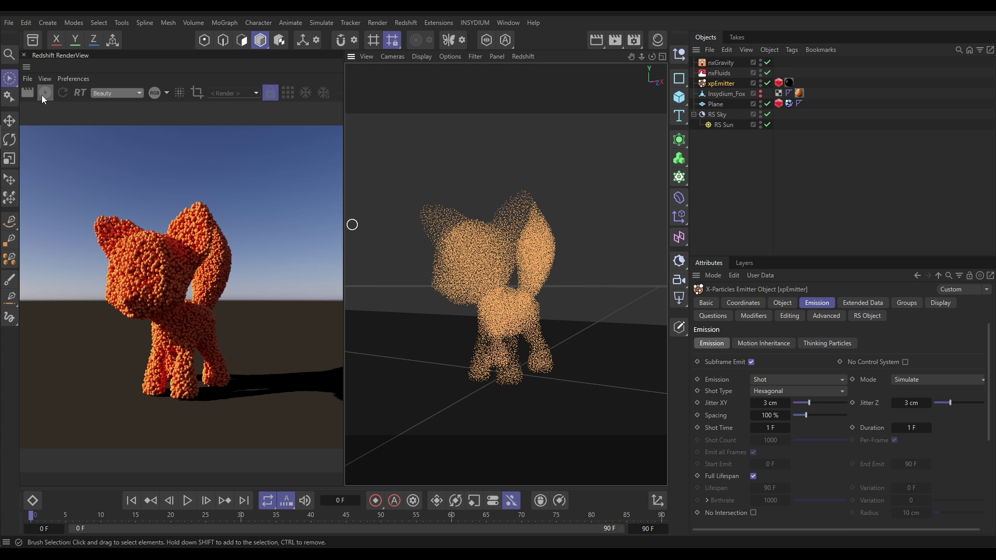
Briefly play the jittered simulation, then rewind to frame 0.
click(187, 503)
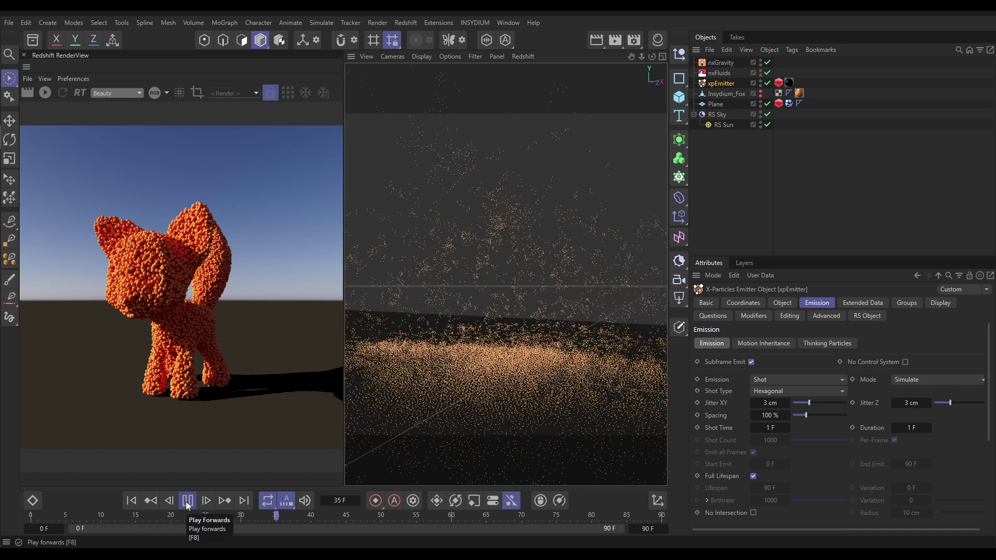
click(187, 502)
click(131, 502)
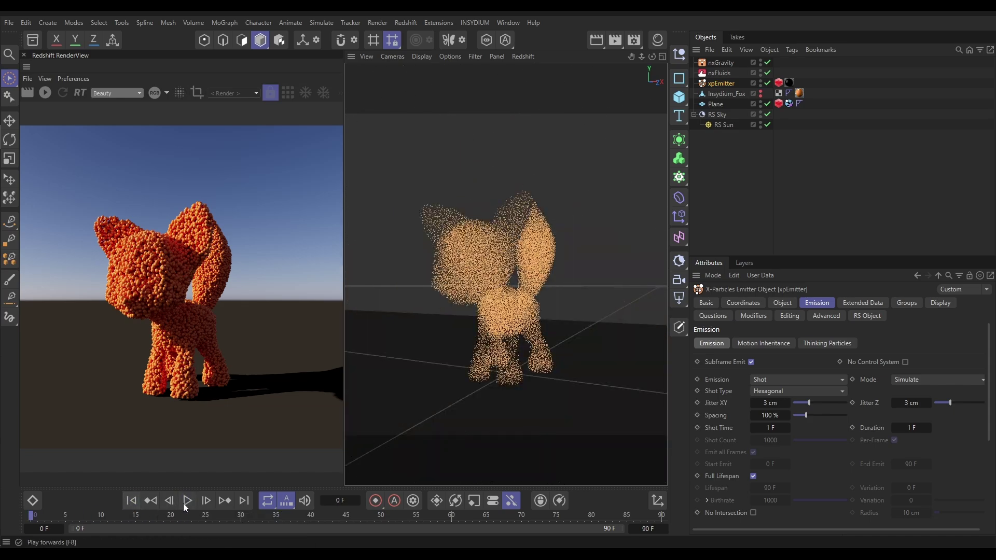
Render the lumpy jittered fox in Redshift, zooming in and back out, then stop rendering.
click(46, 92)
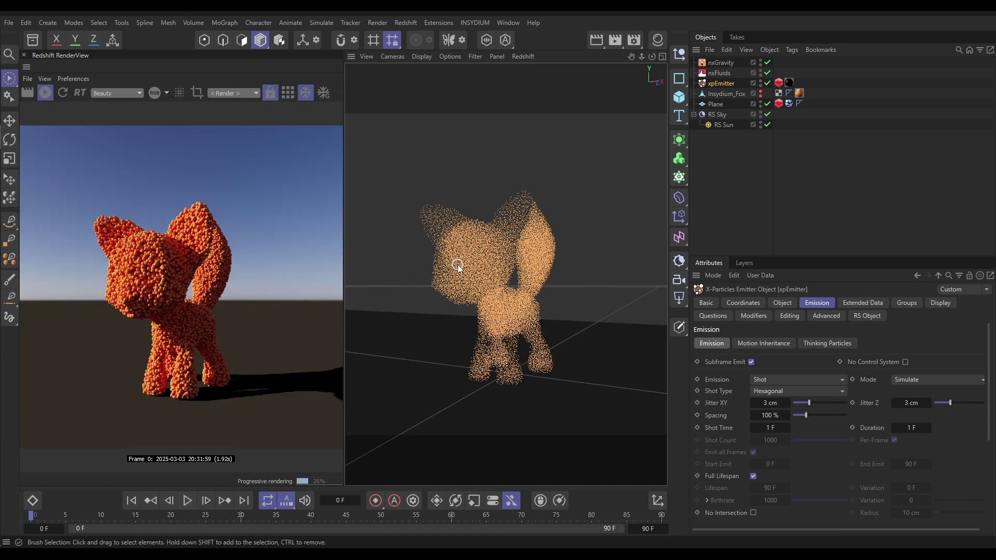
alt+right_drag(469, 262, 532, 257)
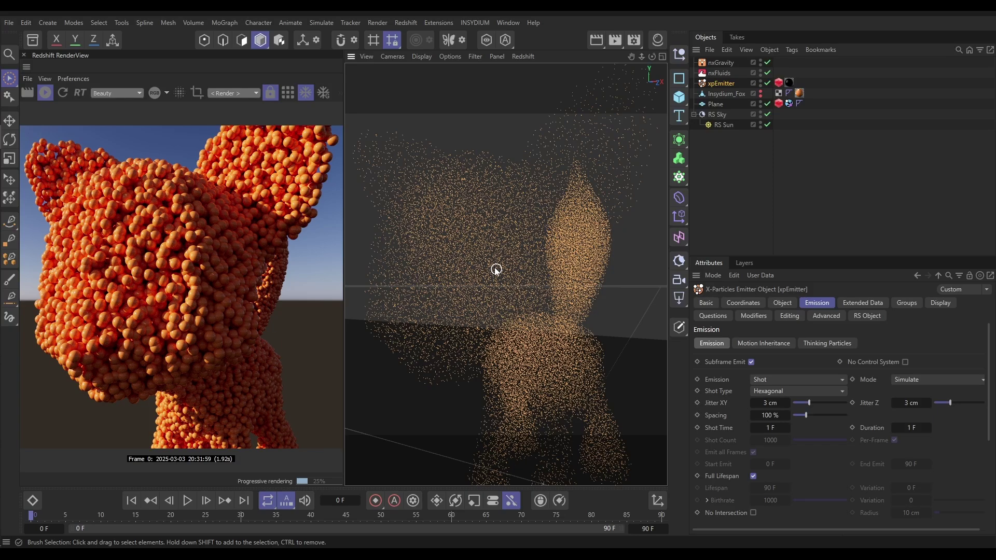
alt+right_drag(498, 270, 475, 279)
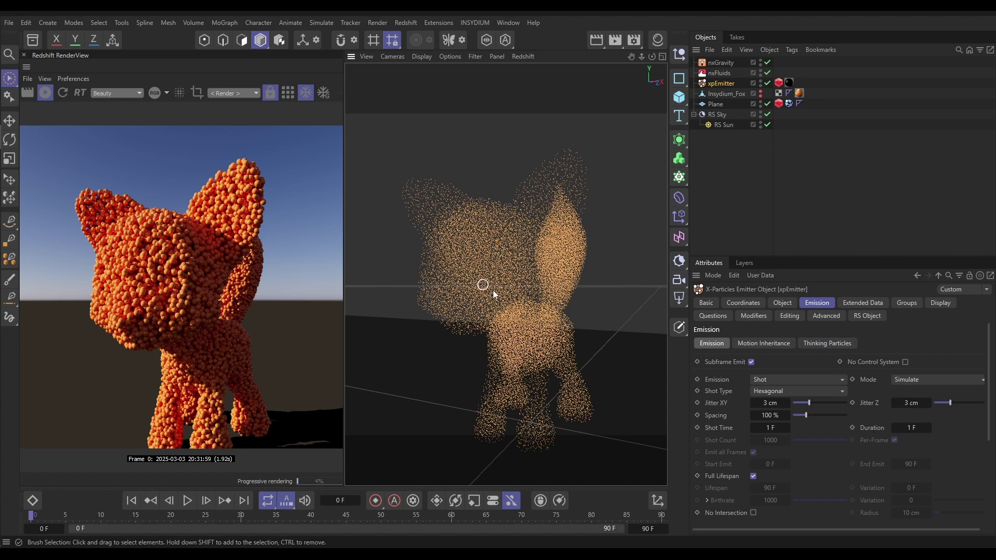
alt+middle_drag(487, 287, 503, 273)
alt+right_drag(502, 273, 507, 285)
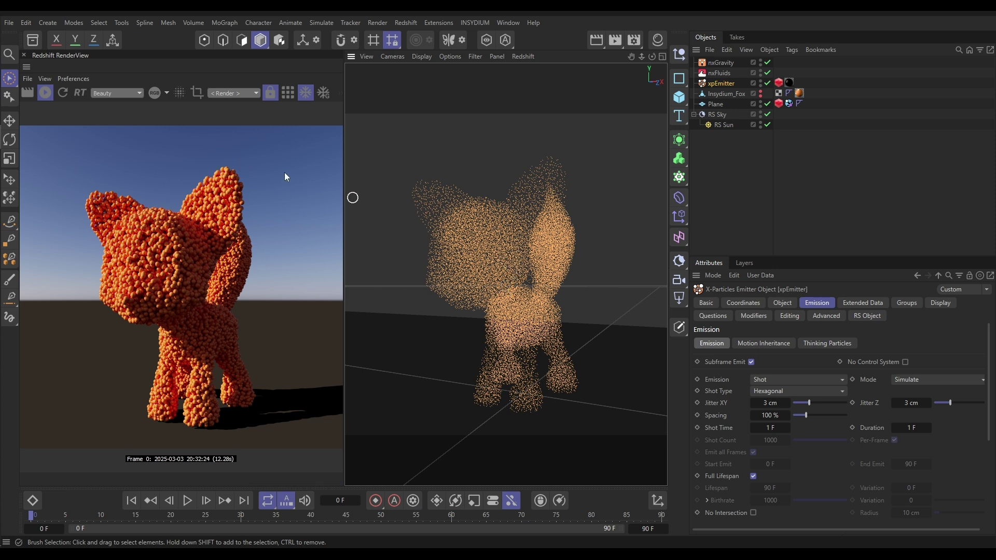
click(46, 93)
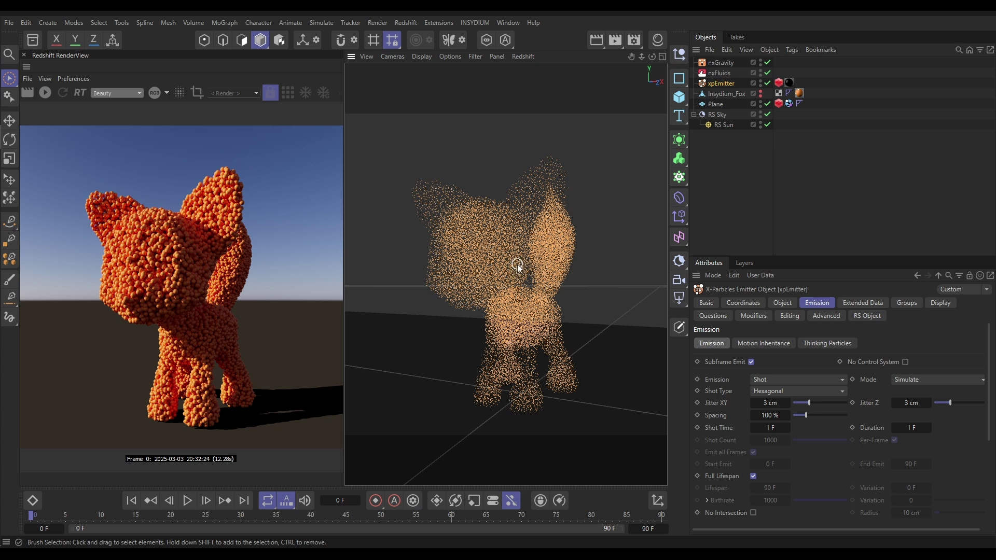
Disable nxGravity and nxFluids, and add an X-Particles nxPush modifier.
click(768, 62)
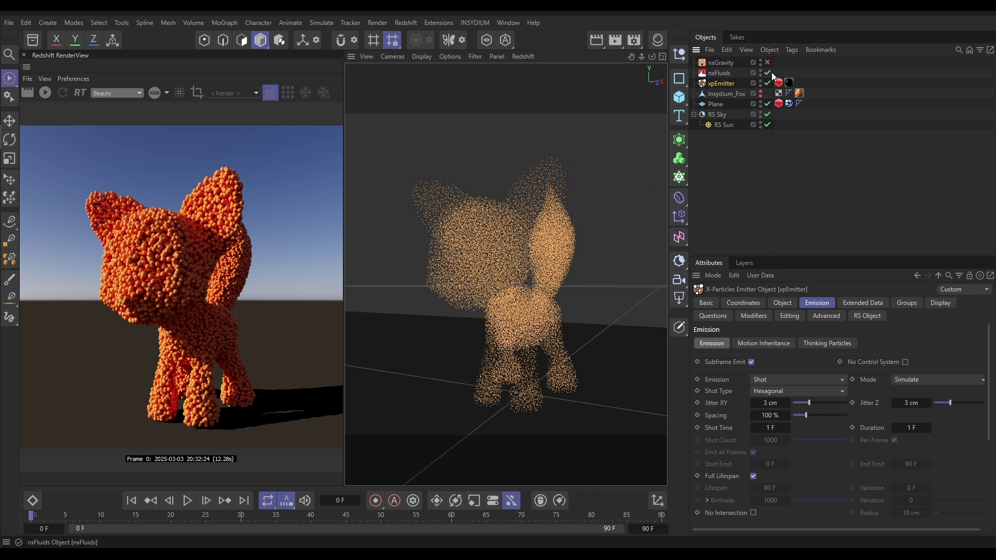
click(768, 73)
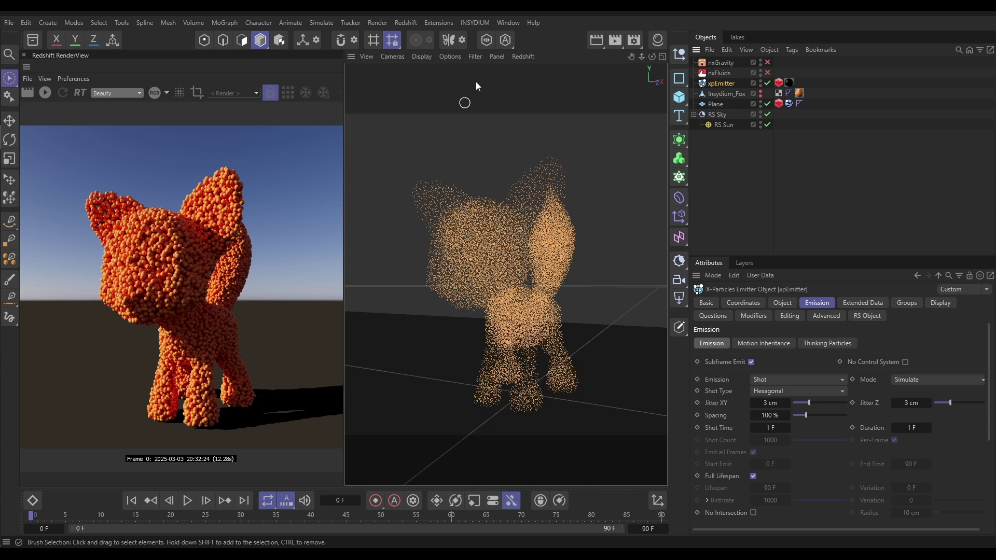
click(481, 23)
mouse_move(499, 59)
mouse_move(615, 141)
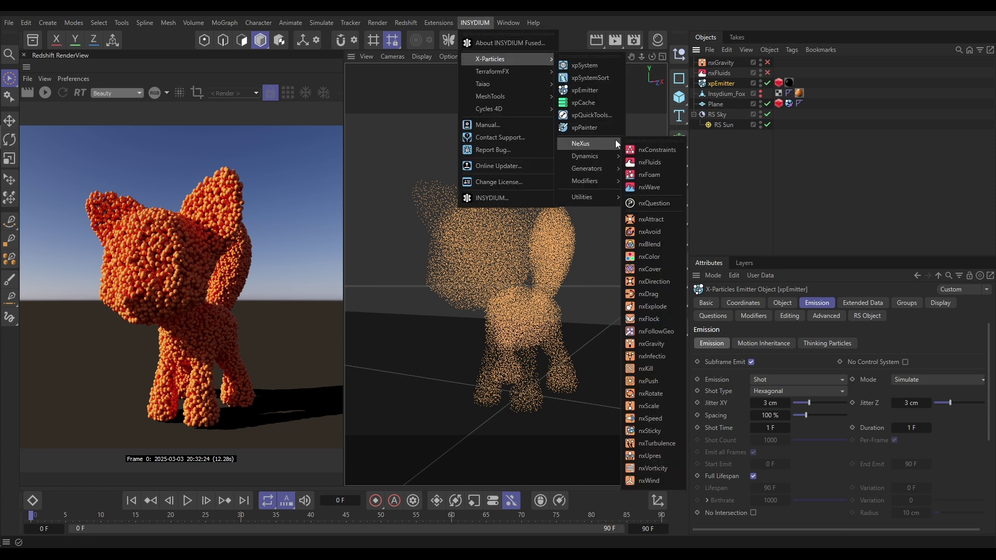
click(656, 380)
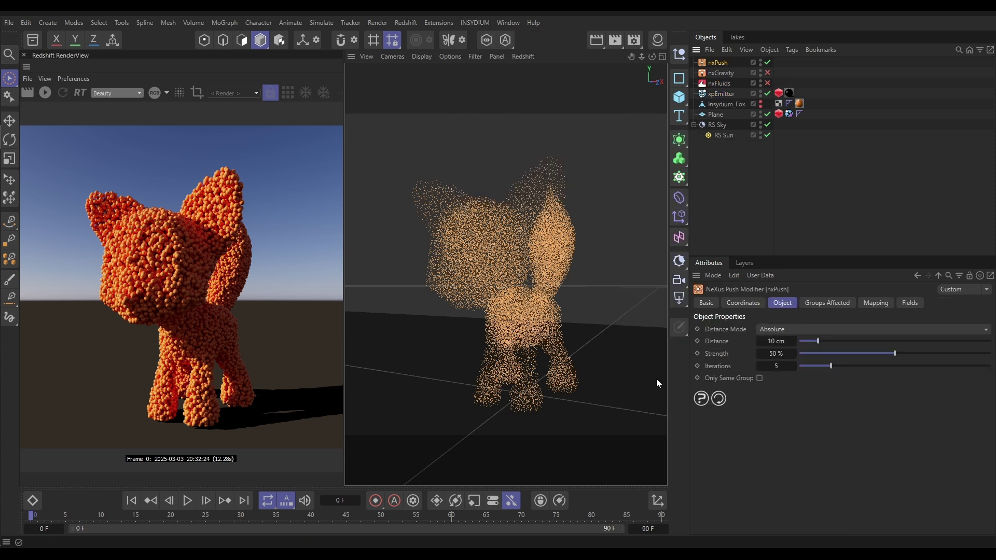
Set nxPush Distance Mode to Particle Radius and Strength to 100%.
click(768, 329)
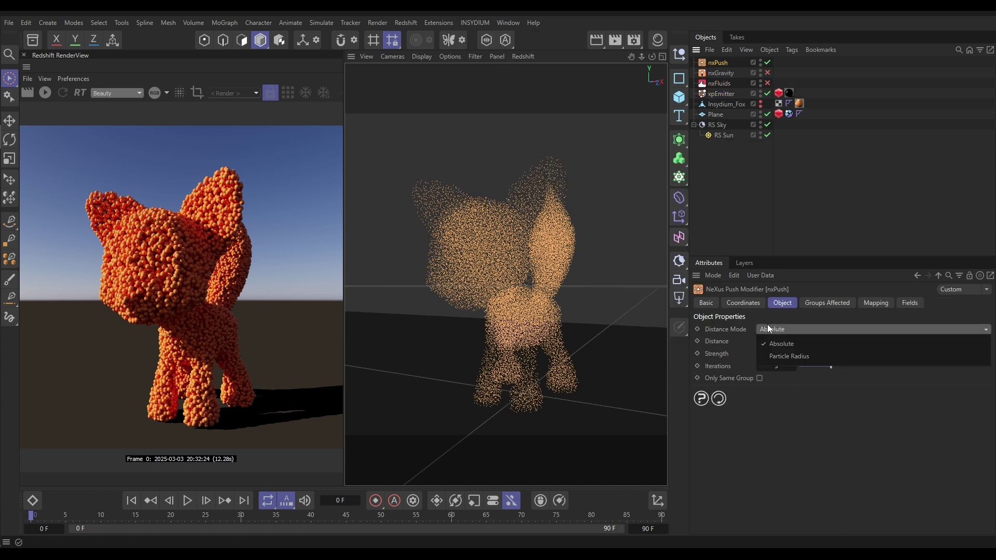
click(785, 356)
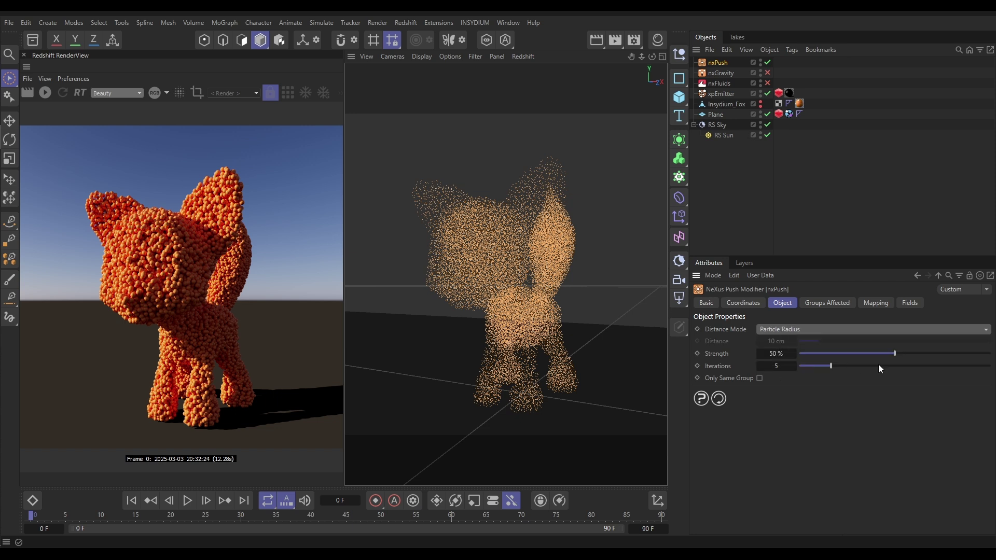
drag(894, 355, 990, 353)
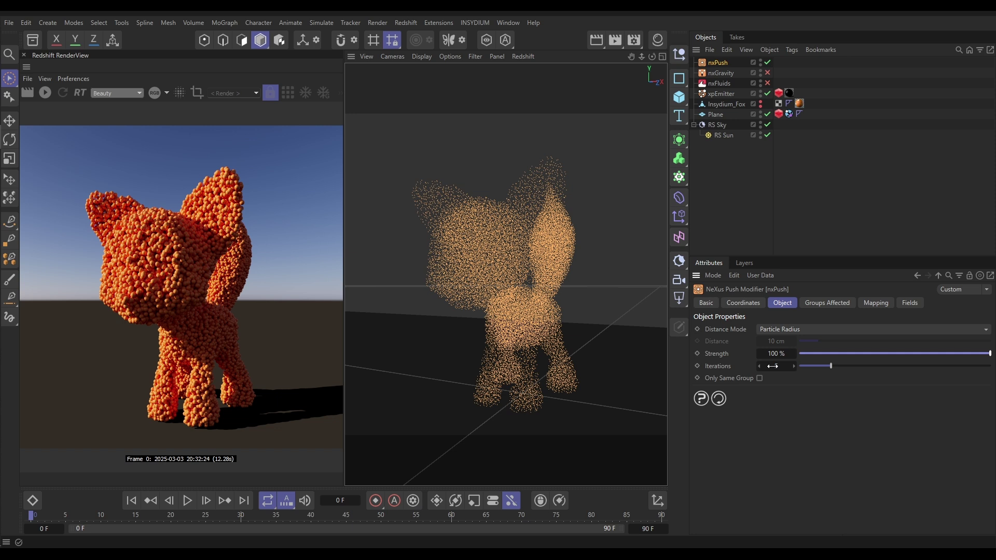
Set nxPush iterations to 200, step to frame 1, then disable nxPush and re-enable nxFluids.
drag(773, 366, 778, 366)
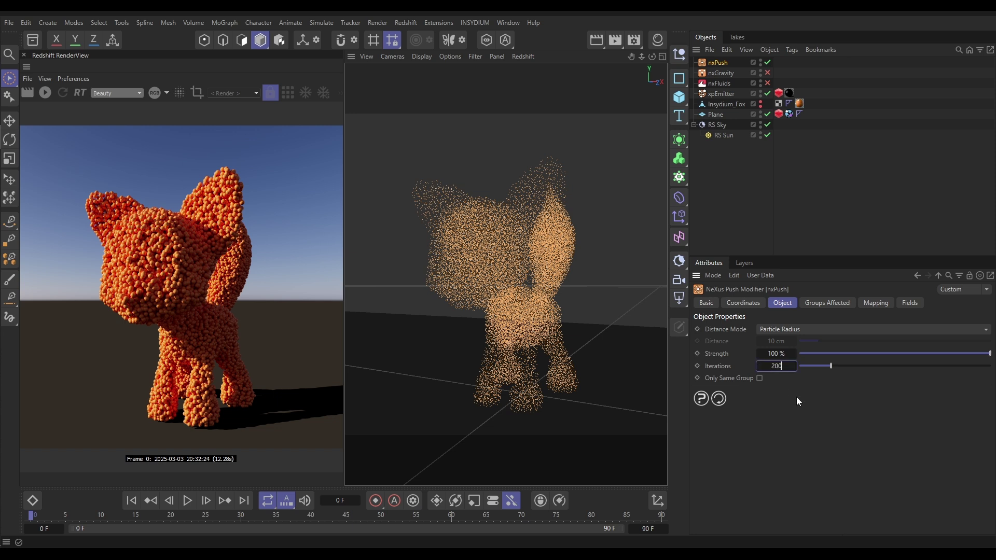
text(200)
key(Return)
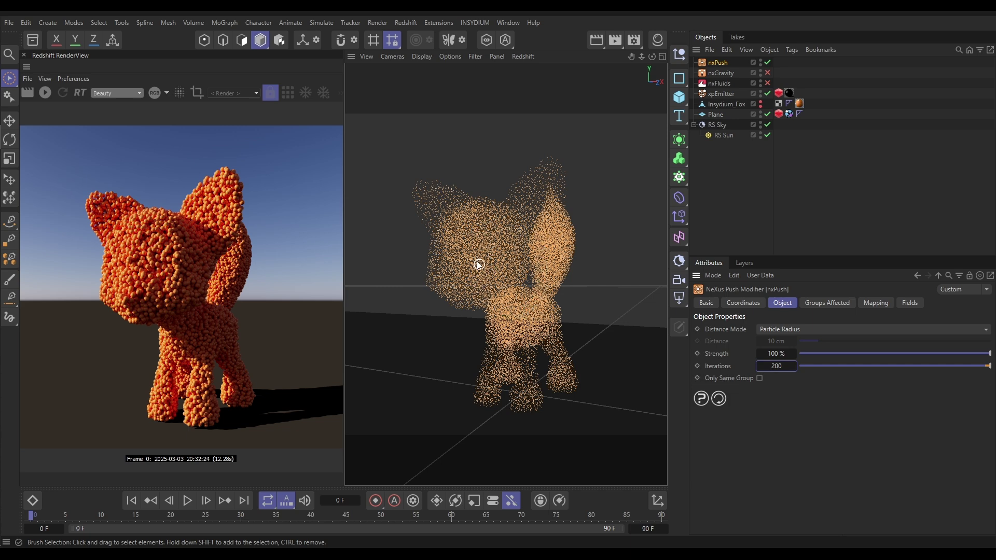
click(206, 500)
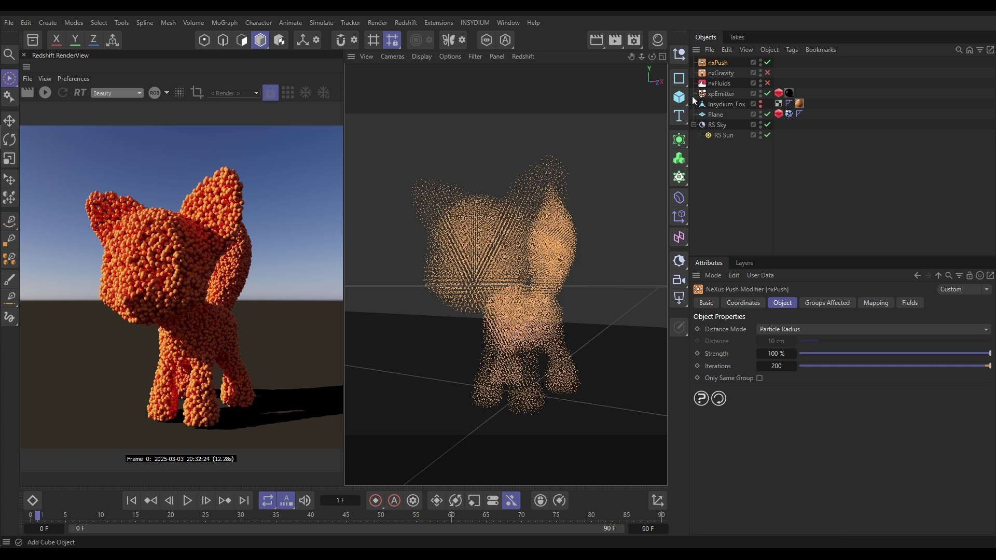
click(768, 62)
click(768, 83)
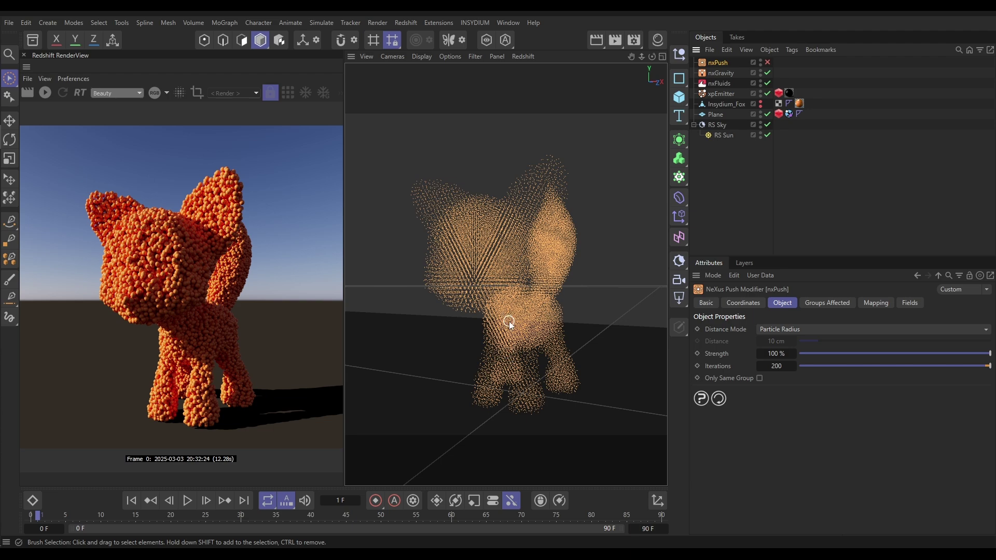
Play the sim until the particles slump, rewind to frame 0, and briefly render in Redshift.
click(192, 502)
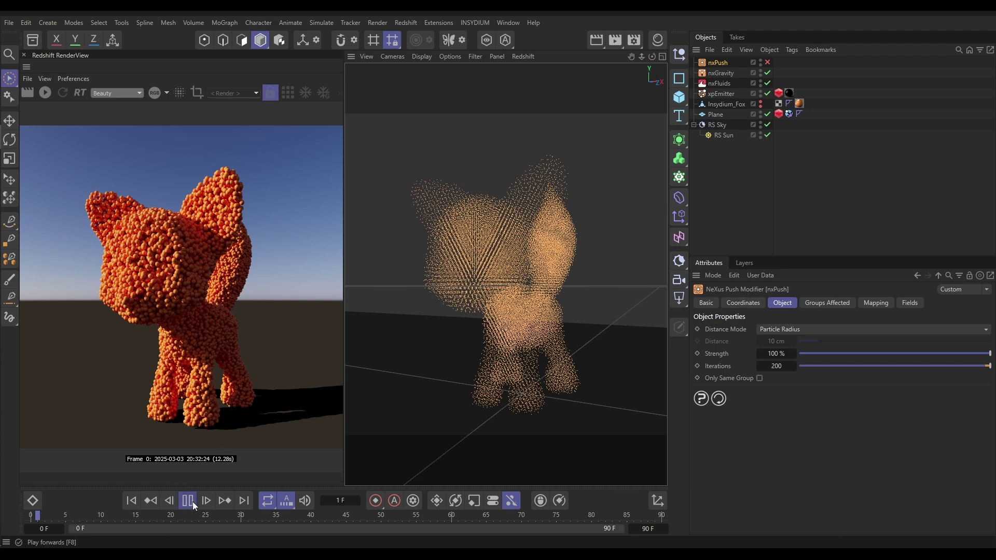
click(191, 503)
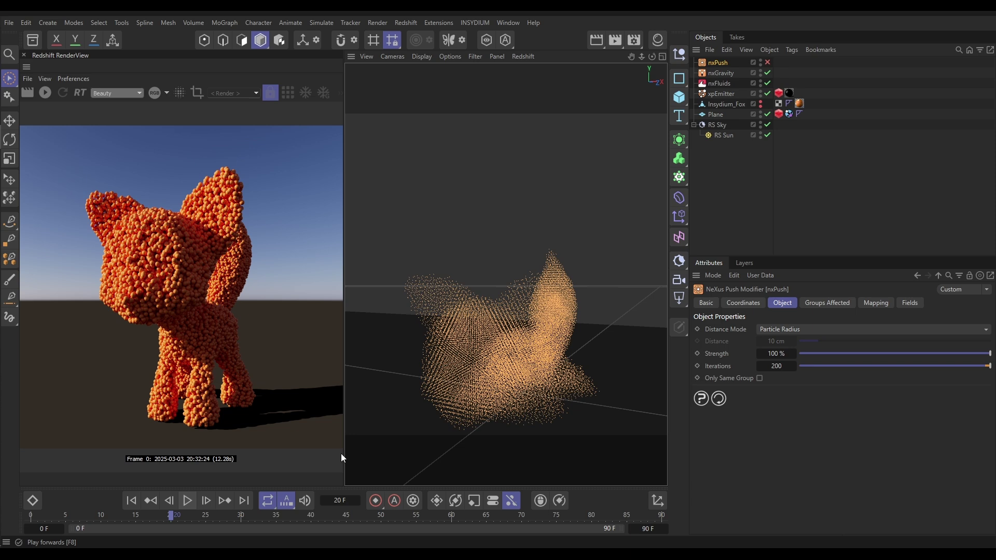
click(191, 503)
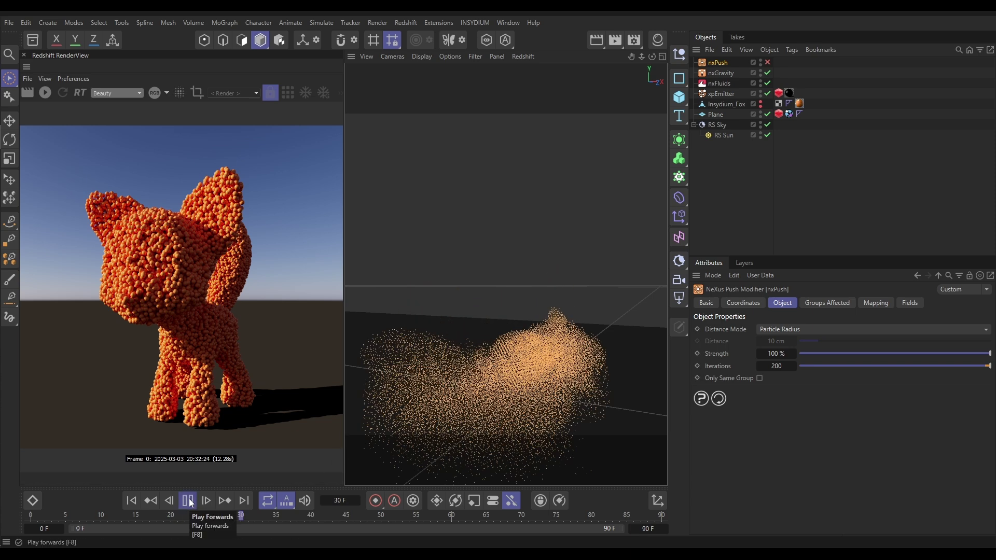
click(189, 501)
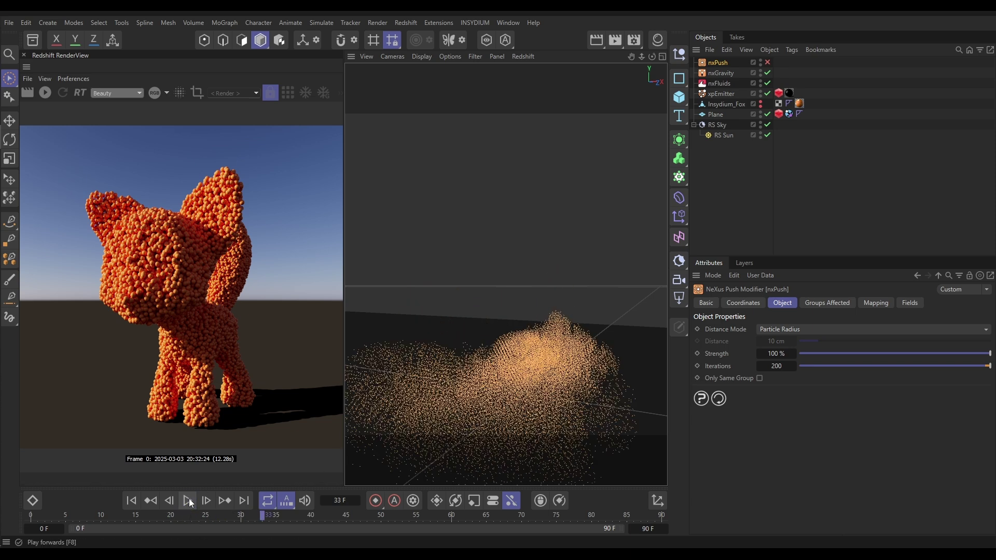
click(136, 502)
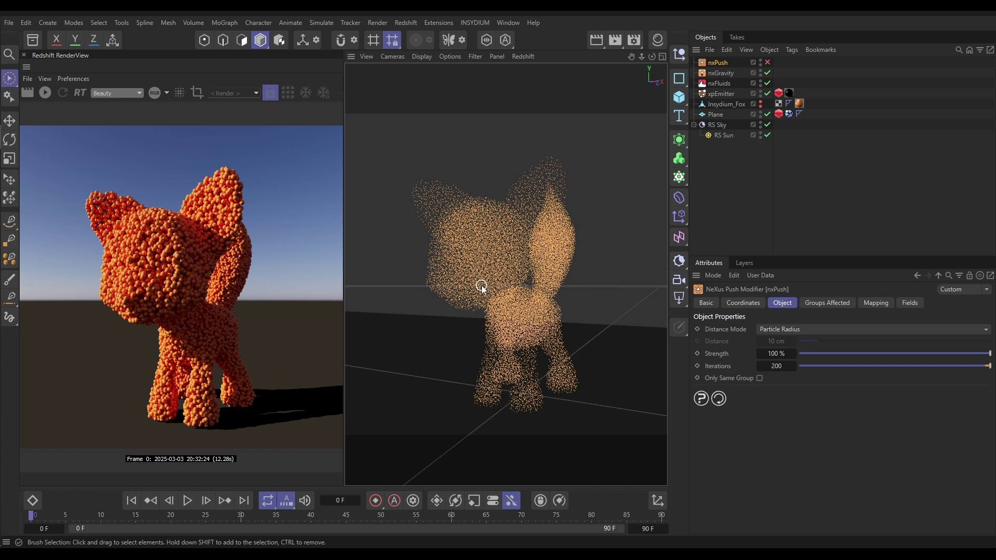
click(45, 92)
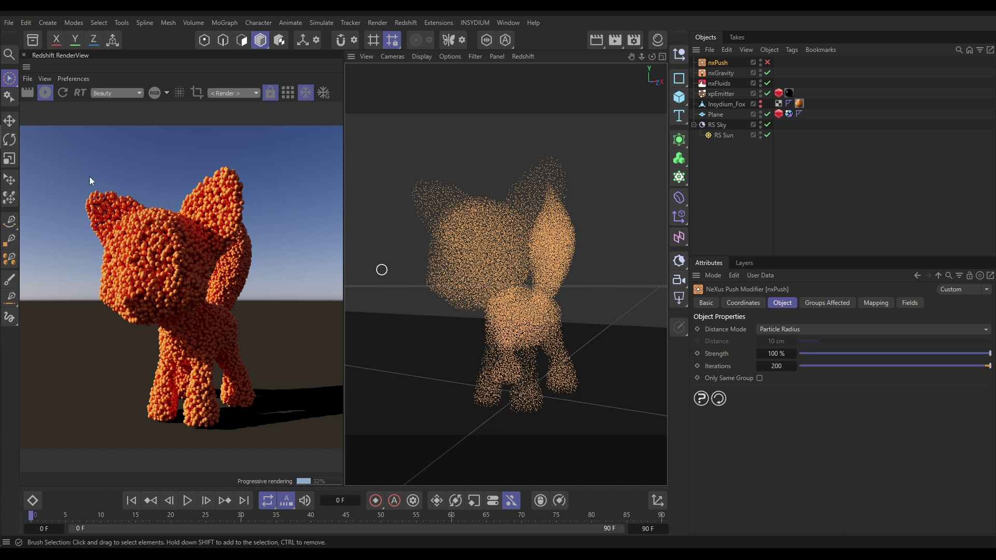
click(46, 95)
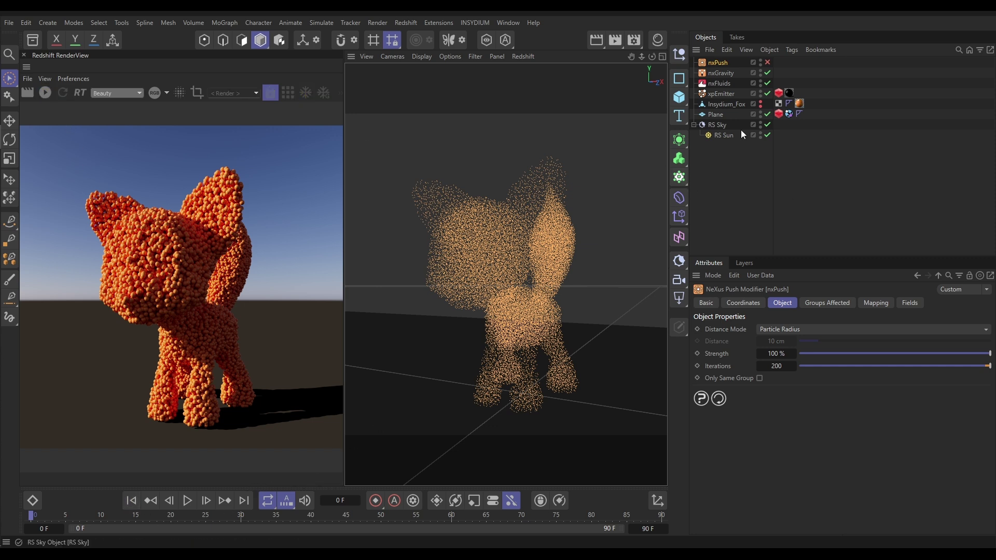
Disable nxGravity and set the emitter's particle radius to 2 cm.
click(768, 73)
click(723, 95)
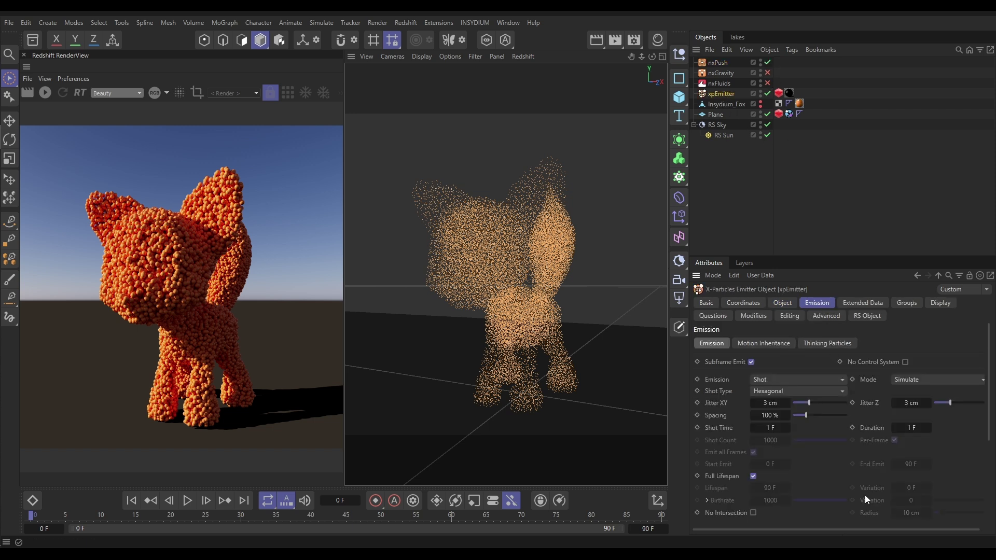
scroll(864, 495, down, 3)
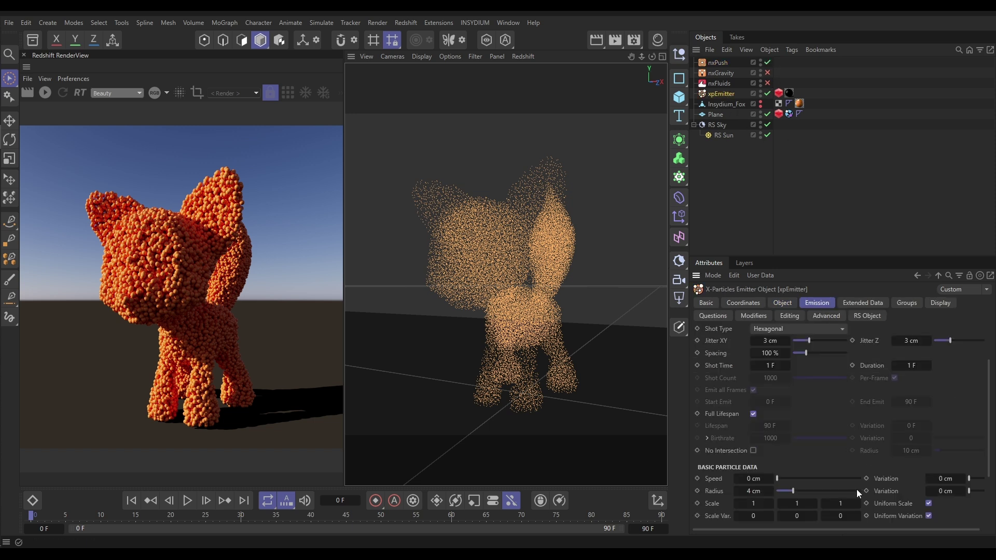
click(753, 491)
text(2)
key(Return)
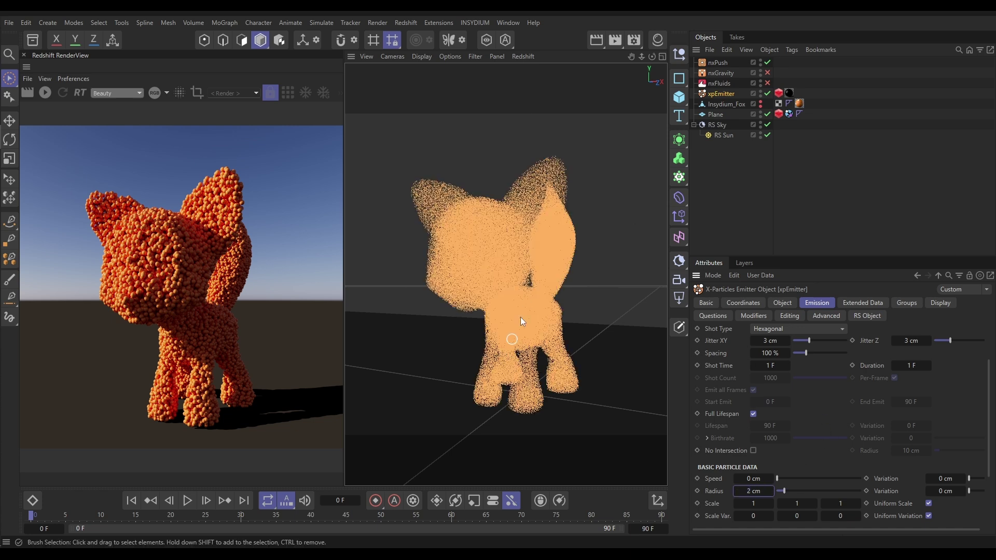
Set the emitter's Jitter XY and Jitter Z to 2.2 cm.
double_click(770, 341)
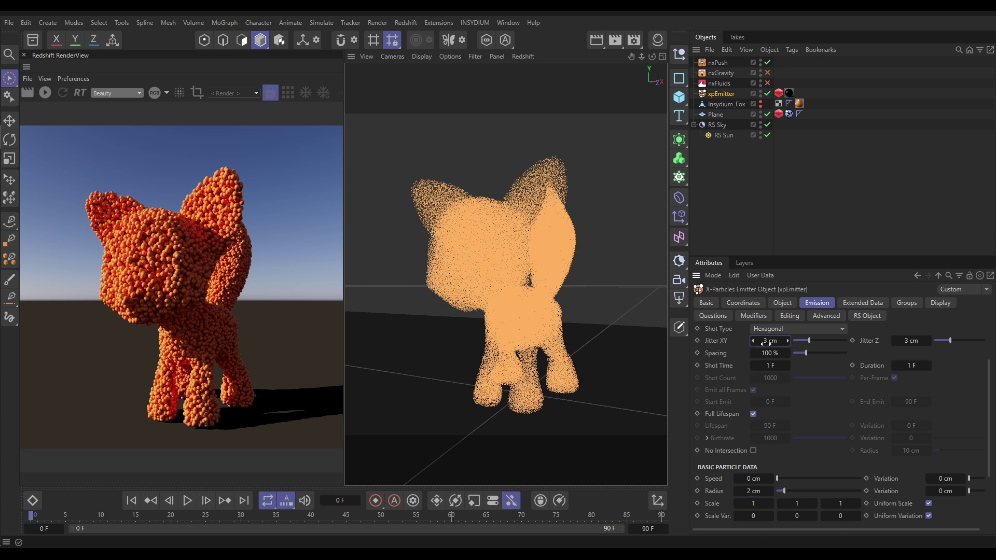
text(2.2)
key(Tab)
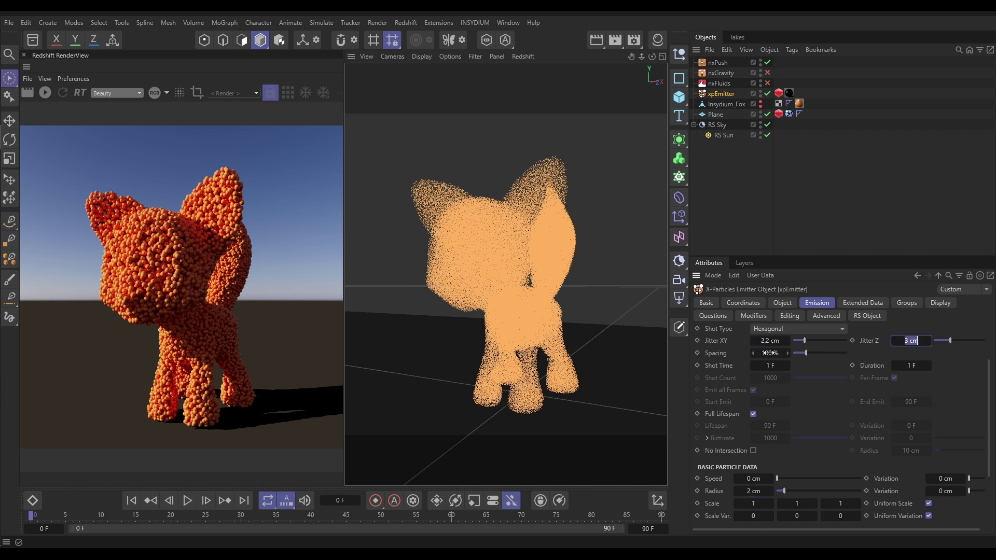
text(2.2)
key(Return)
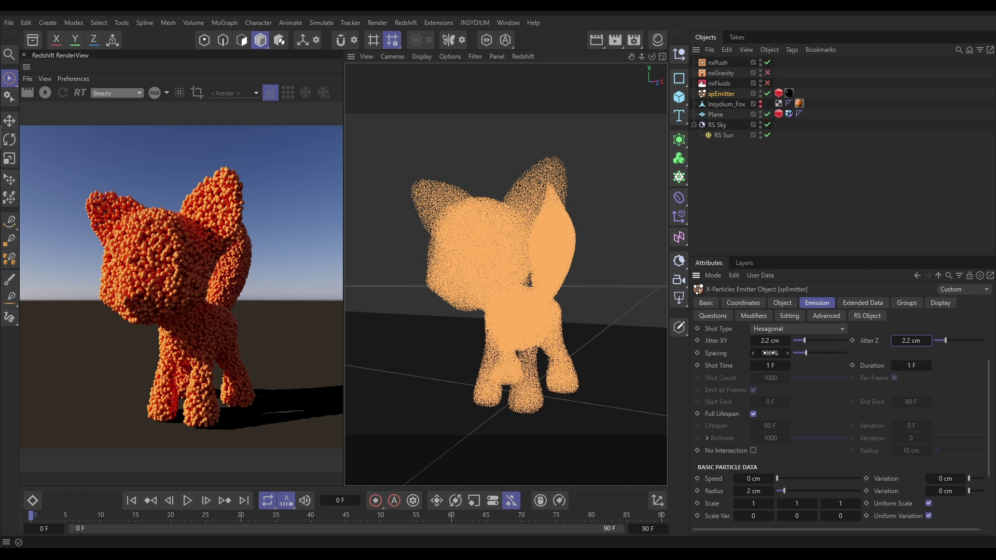
Enter 1500 as the nxPush iterations value.
click(708, 63)
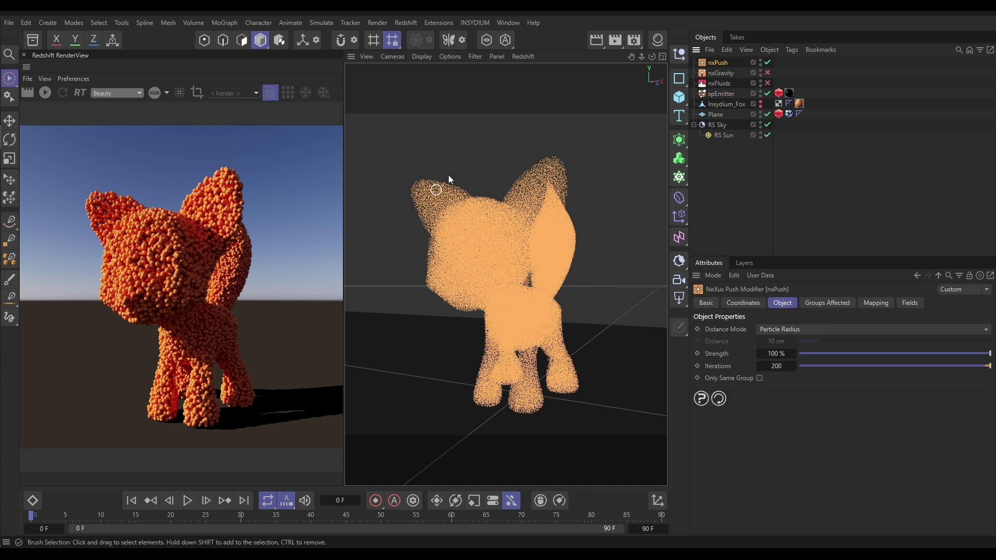
click(773, 366)
text(1500)
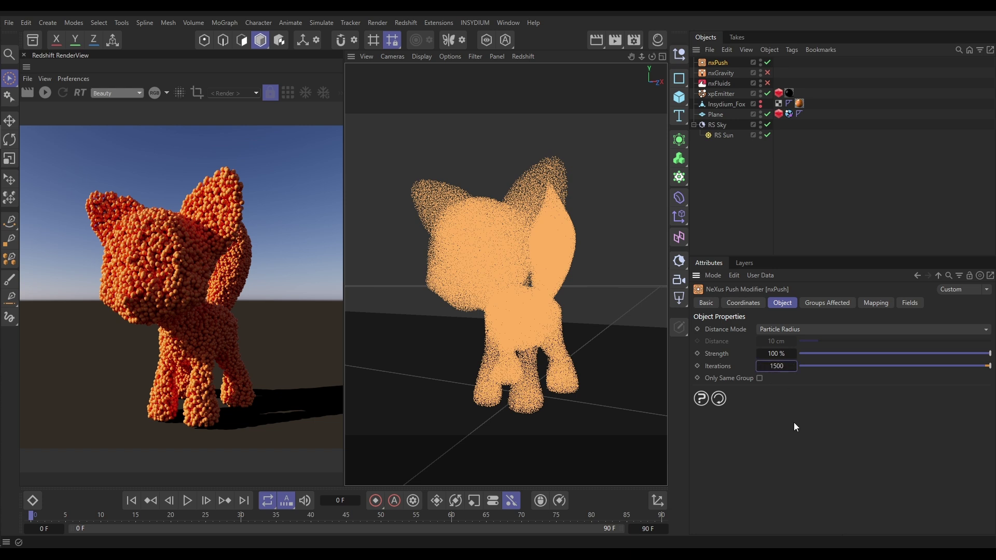
Advance to frame 1 and start the live Redshift IPR preview of the fox.
click(207, 501)
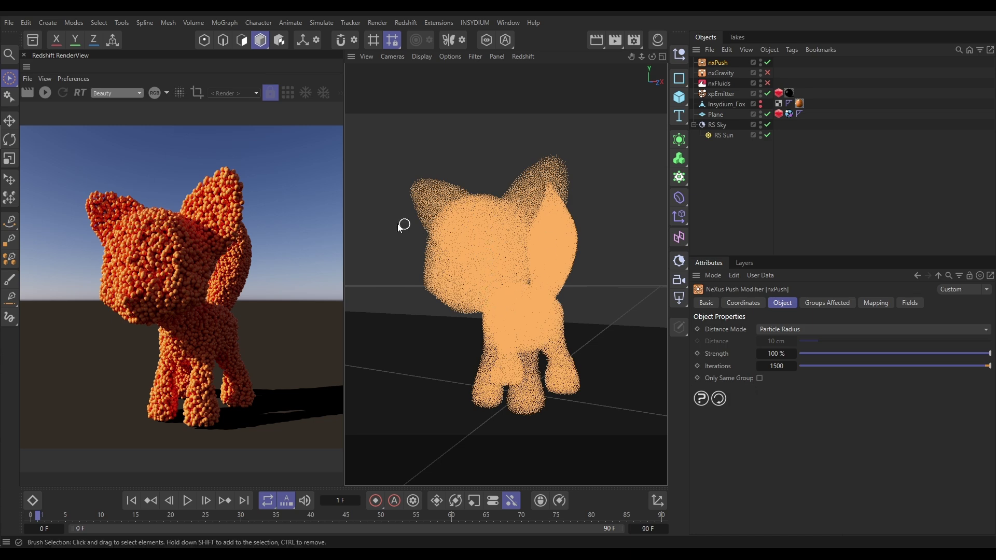
click(48, 98)
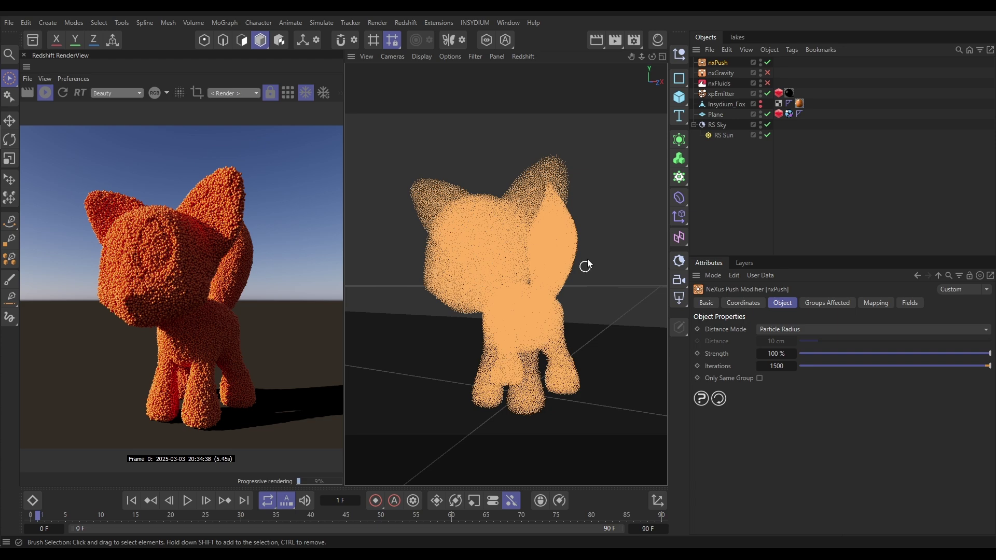
click(511, 253)
Inspect the finer fox from side-rear and frontal angles, then stop the IPR.
alt+drag(512, 260, 508, 260)
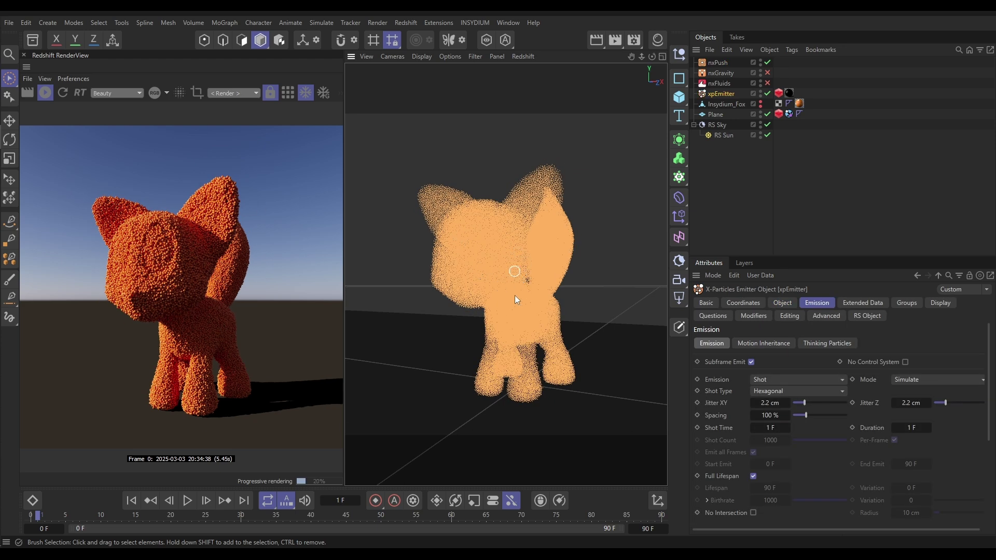
alt+drag(515, 295, 624, 271)
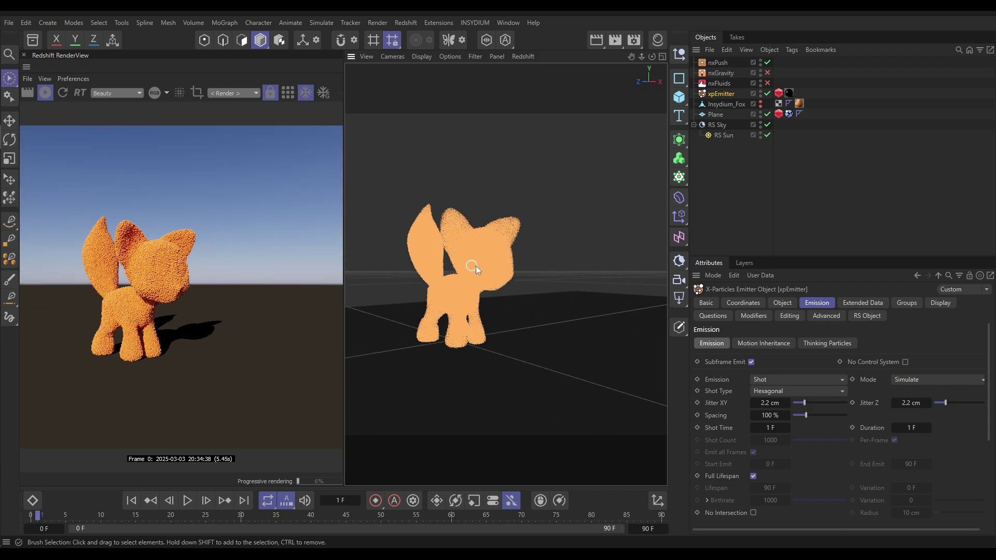
alt+drag(475, 265, 521, 271)
scroll(520, 272, up, 3)
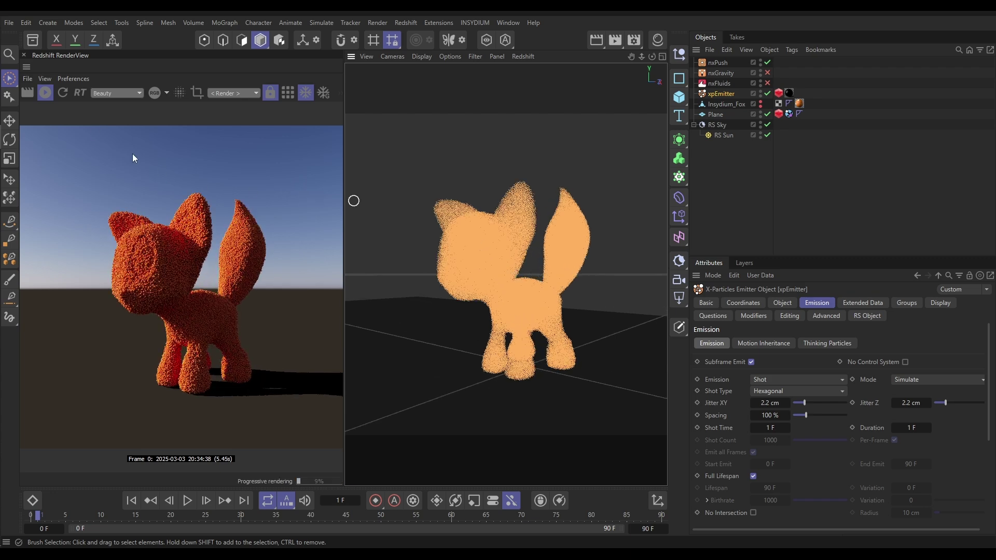
click(45, 93)
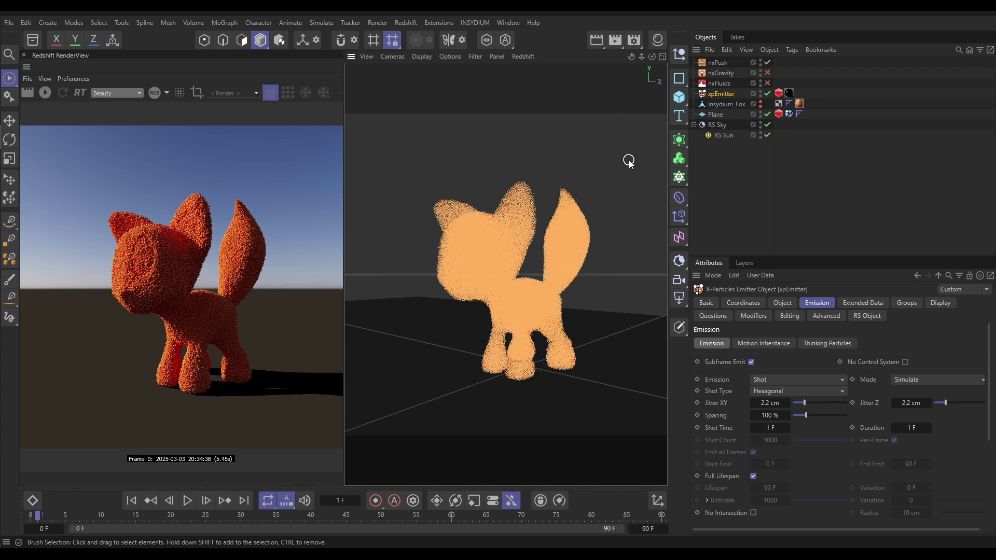
Turn off nxPush, turn on nxGravity and nxFluids, and play to frame 9.
click(768, 62)
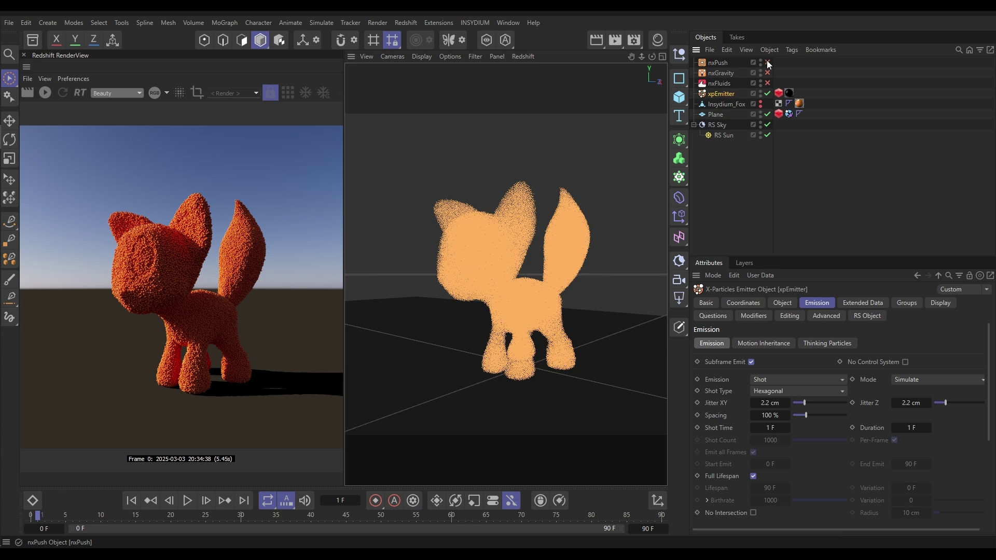
click(767, 72)
click(769, 82)
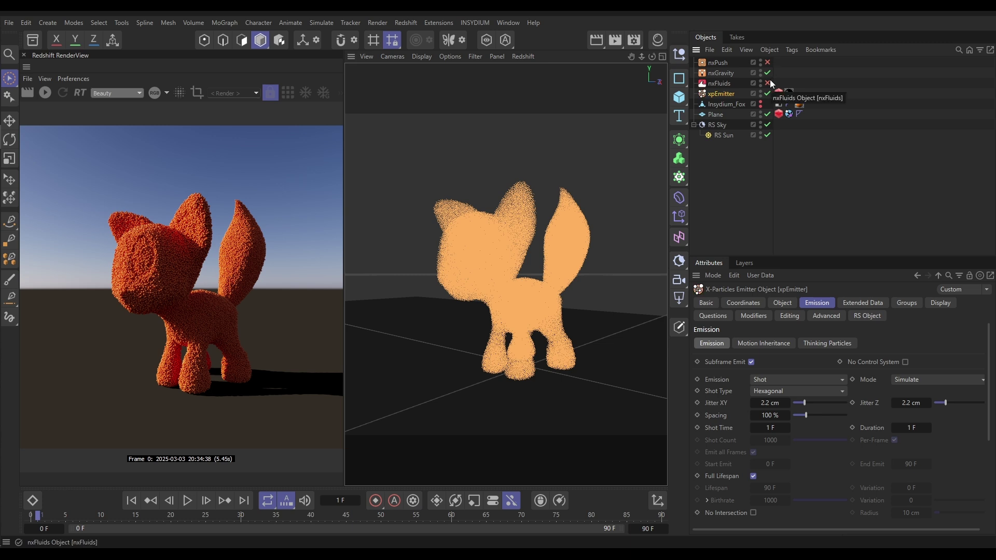
click(187, 502)
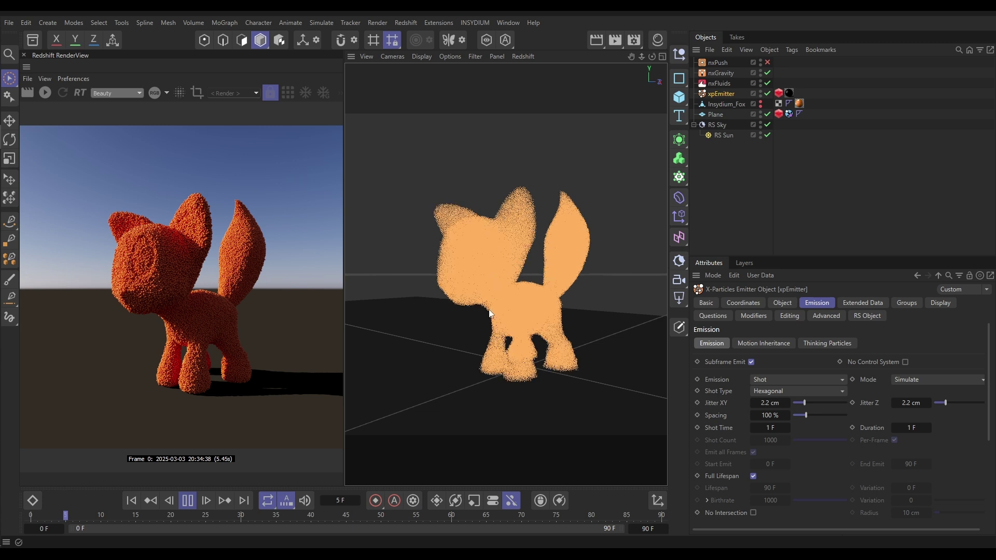
click(187, 501)
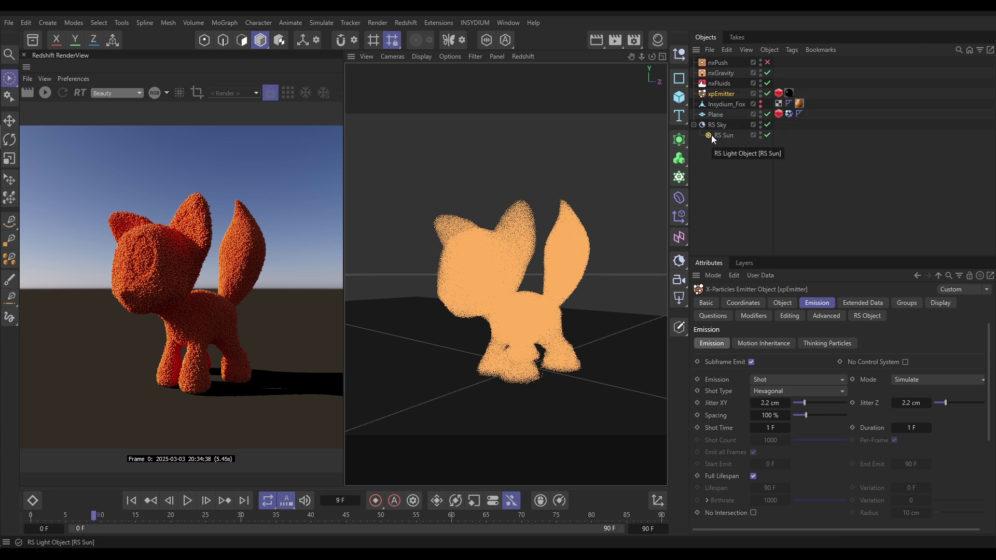
Disable nxFluids and nxGravity, re-enable nxPush, and step from frame 0 to frame 1.
click(767, 83)
click(768, 73)
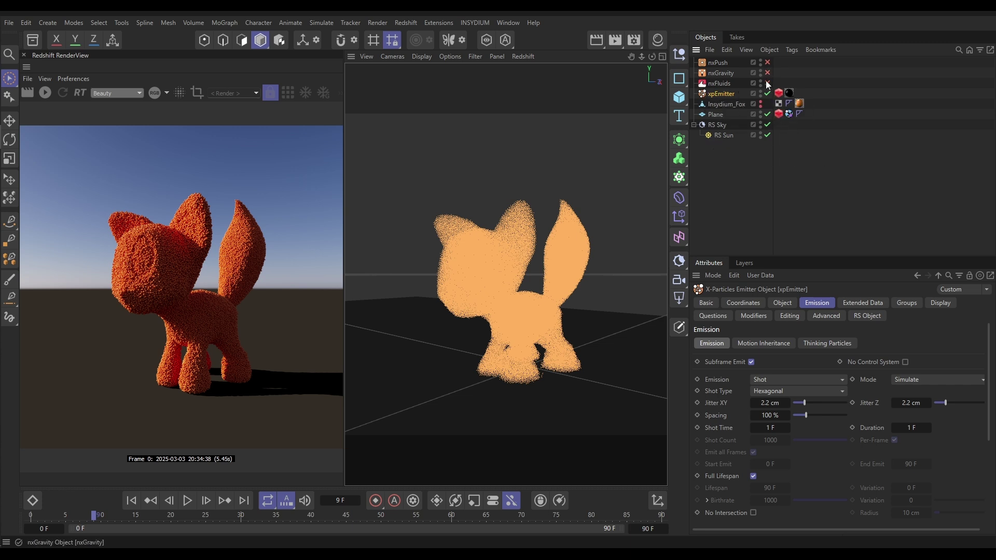
click(767, 63)
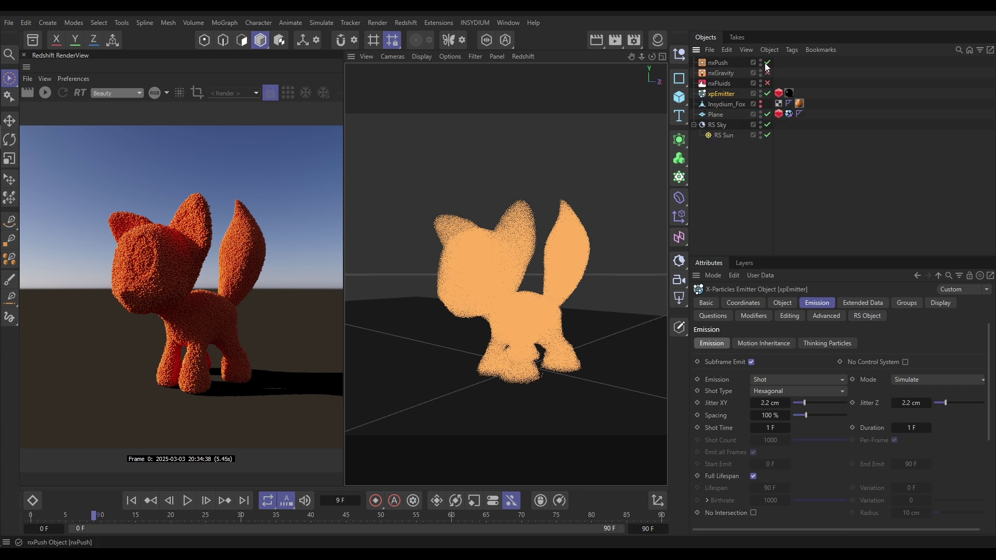
click(133, 500)
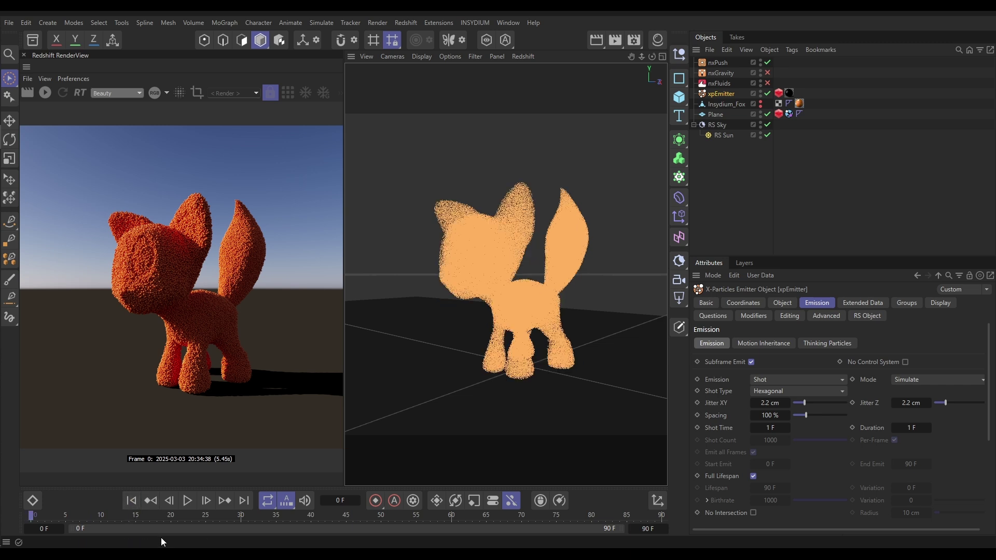
click(207, 501)
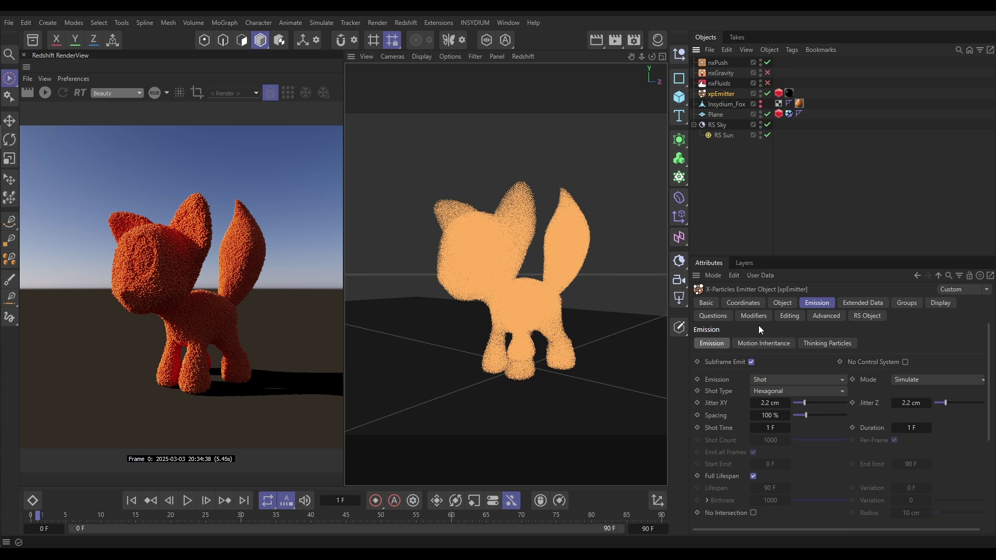
Store the current particles as the xpEmitter's initial state with Set State.
click(778, 304)
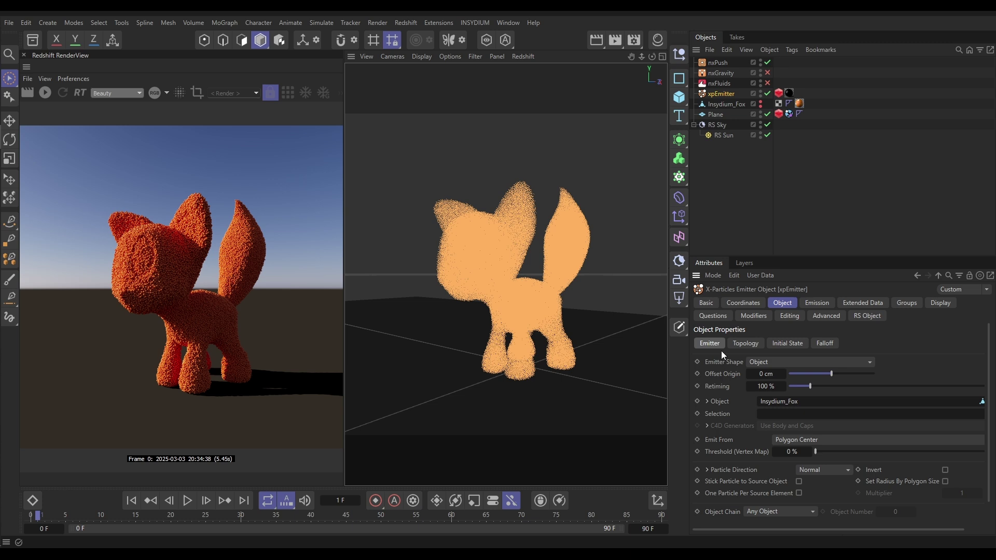
click(777, 344)
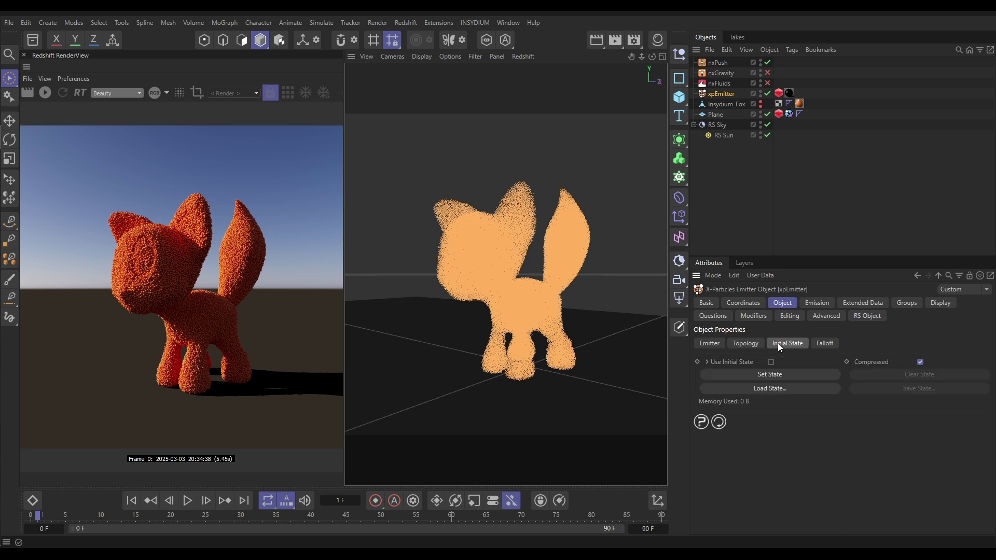
click(765, 375)
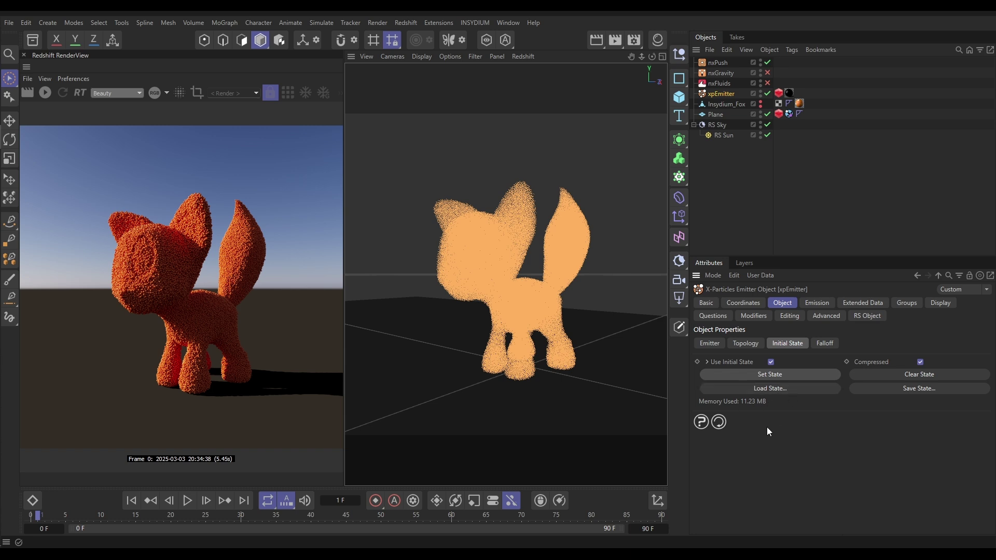
Set the xpEmitter's Emission mode to Controlled Only and rewind to frame 0.
click(816, 303)
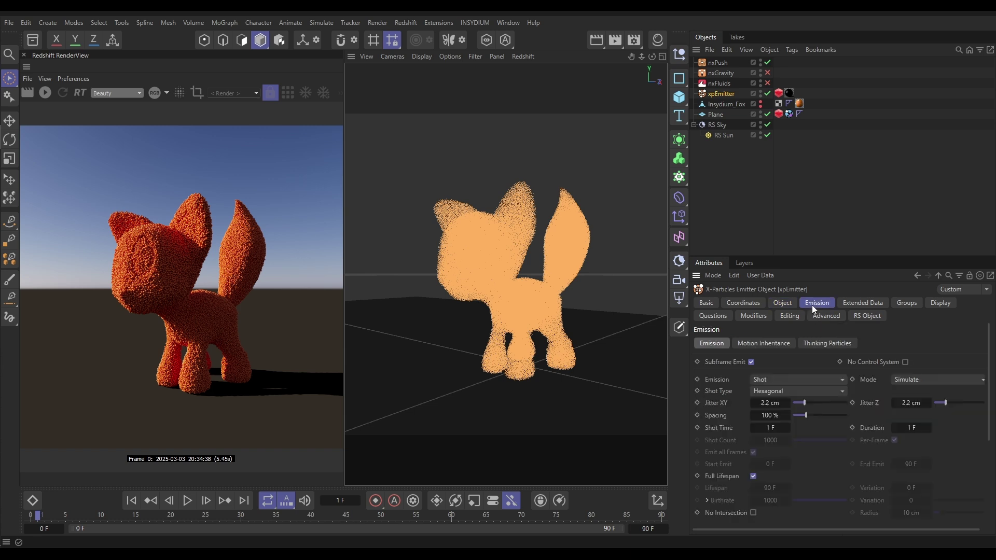
click(762, 379)
click(776, 470)
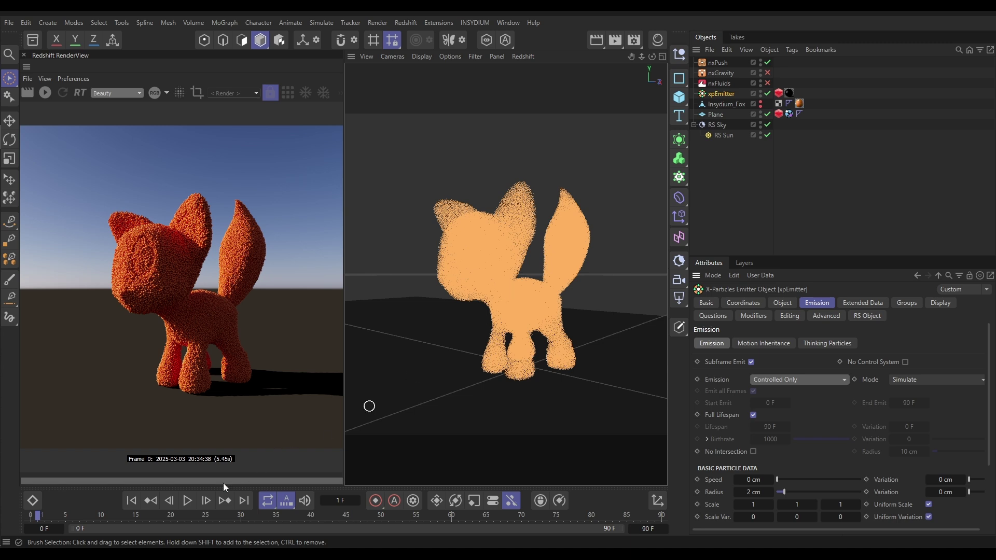
click(132, 499)
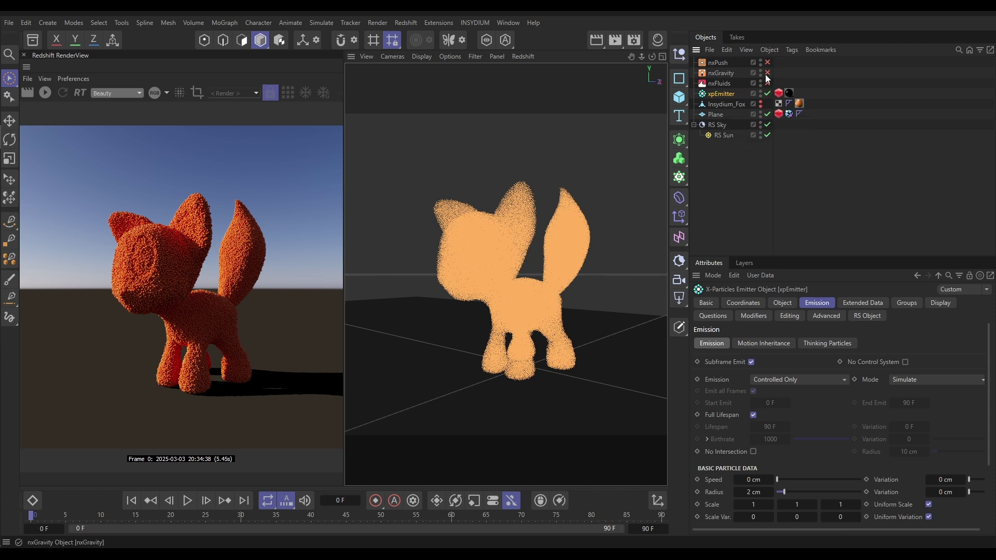
Enable nxGravity and nxFluids and view the fox from the front in the Redshift IPR.
drag(768, 73, 768, 84)
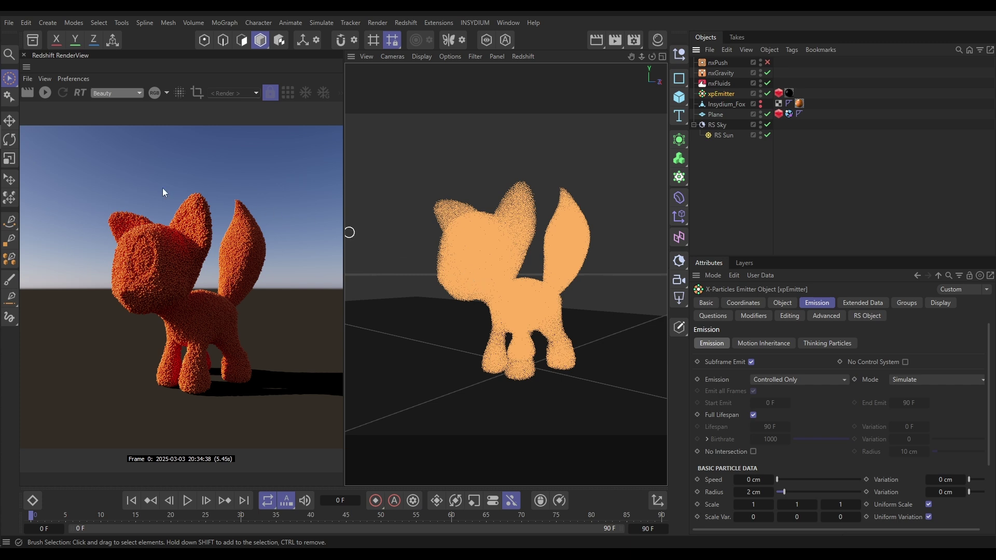
click(45, 92)
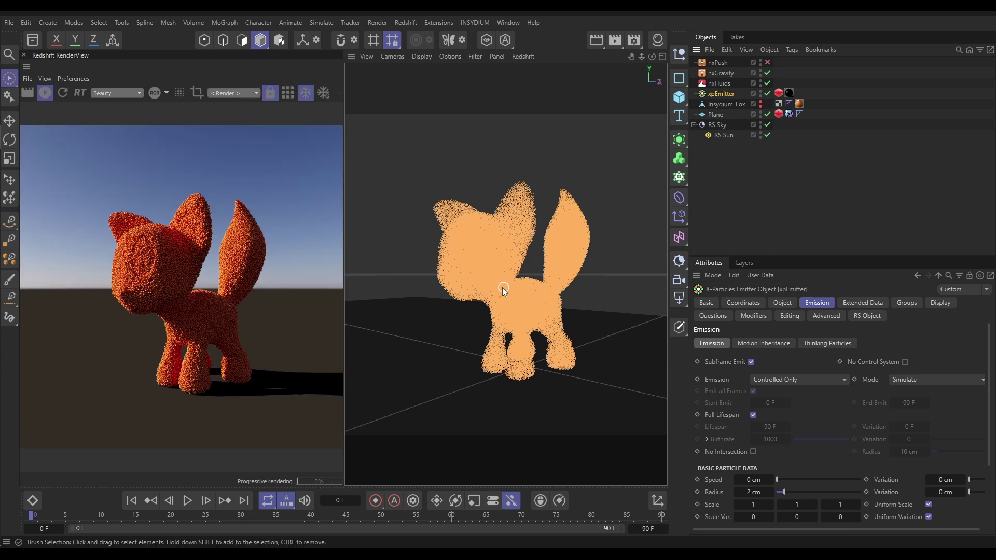
alt+drag(496, 282, 488, 242)
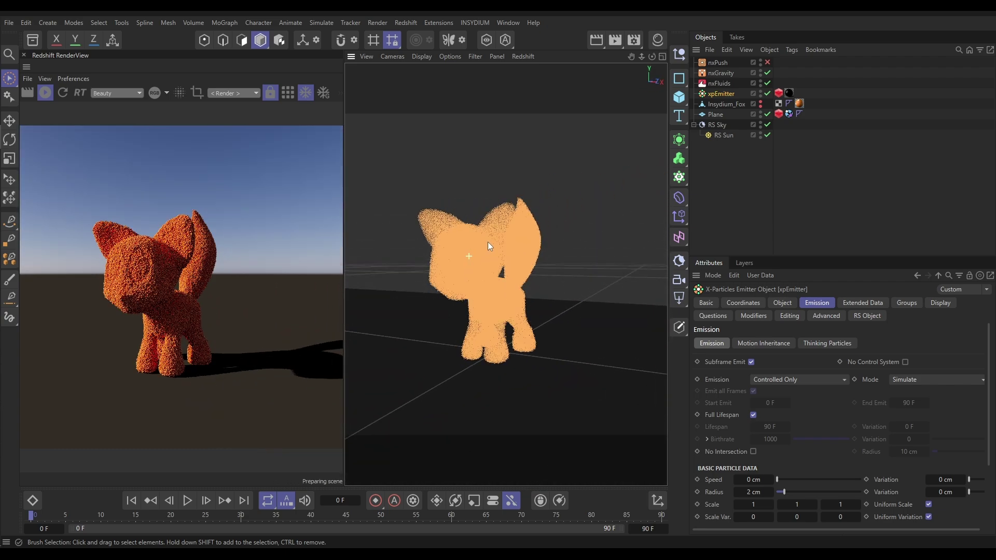